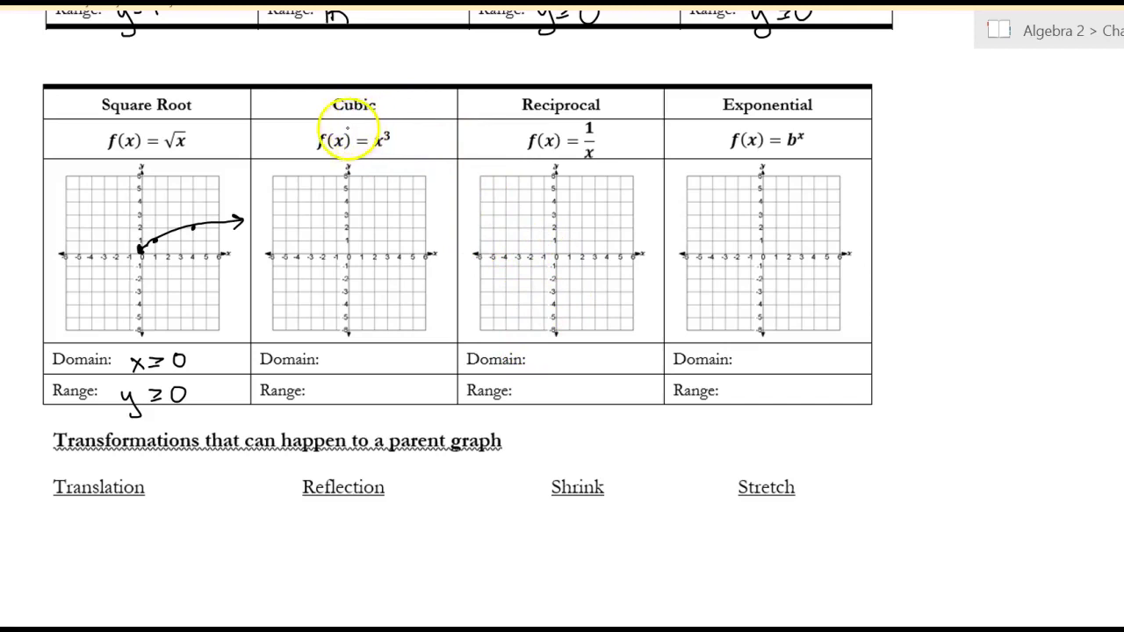
Step: Switch to the Desmos calculator and replace the existing function with y = x^3
{"action": "key", "text": "alt+Tab"}
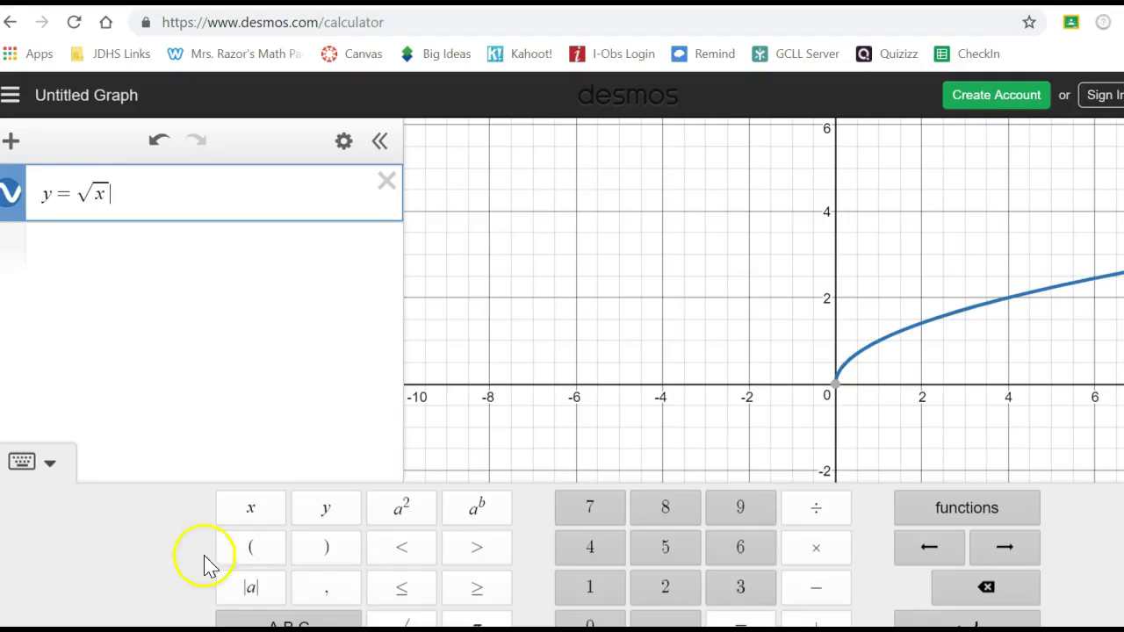
{"action": "key", "text": "BackSpace"}
{"action": "key", "text": "BackSpace"}
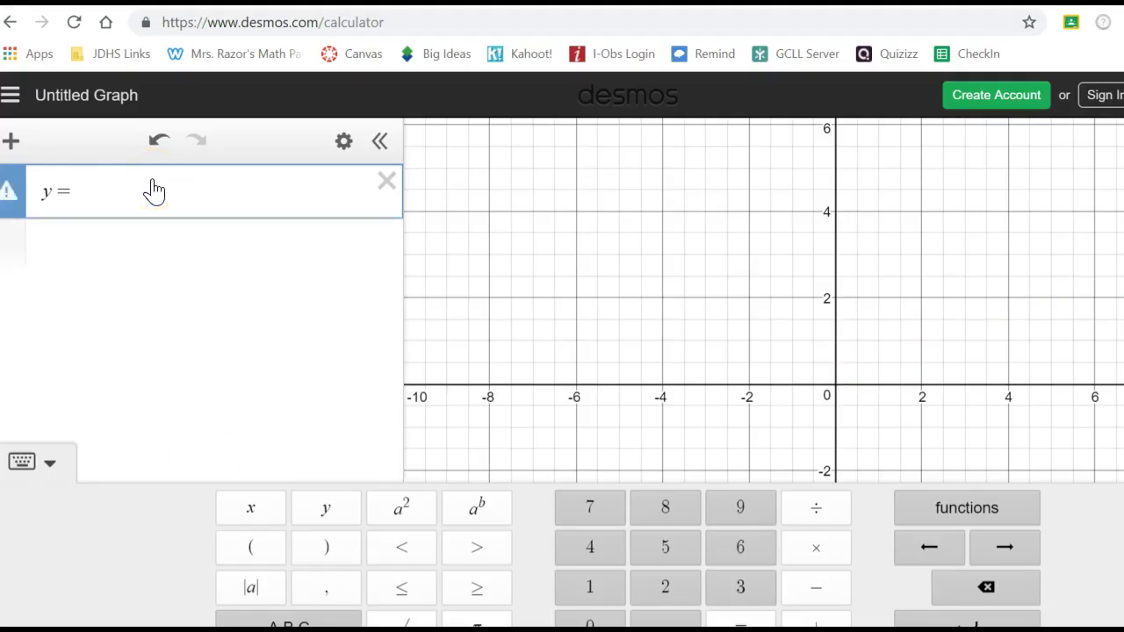
{"action": "type", "text": "x^3"}
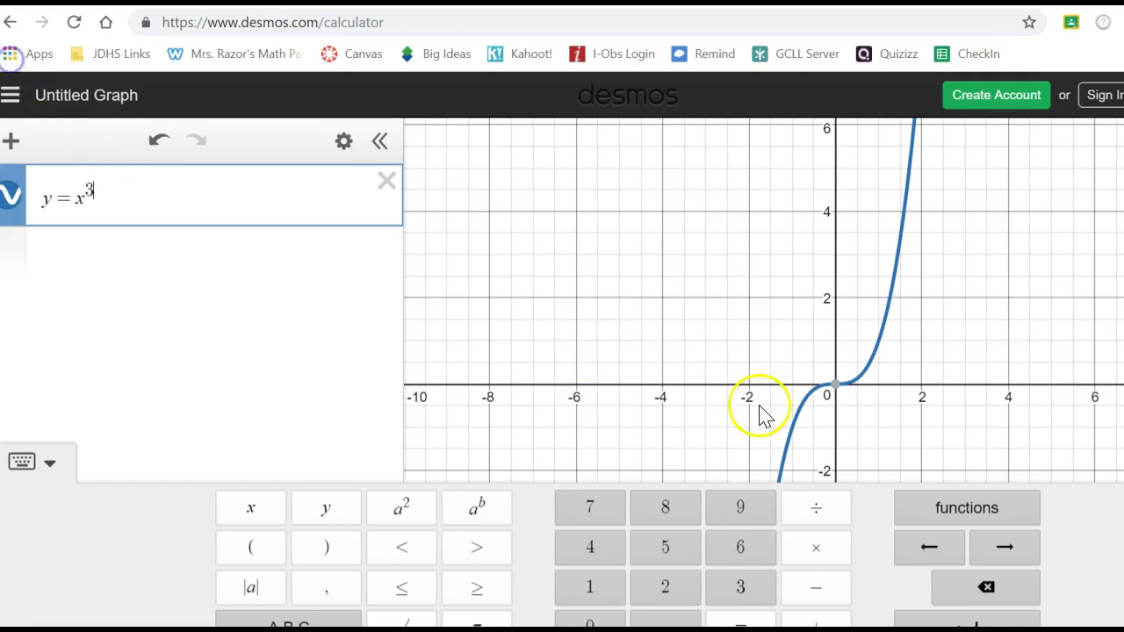
{"action": "left_click_drag", "start_coordinate": [782, 354], "coordinate": [658, 261]}
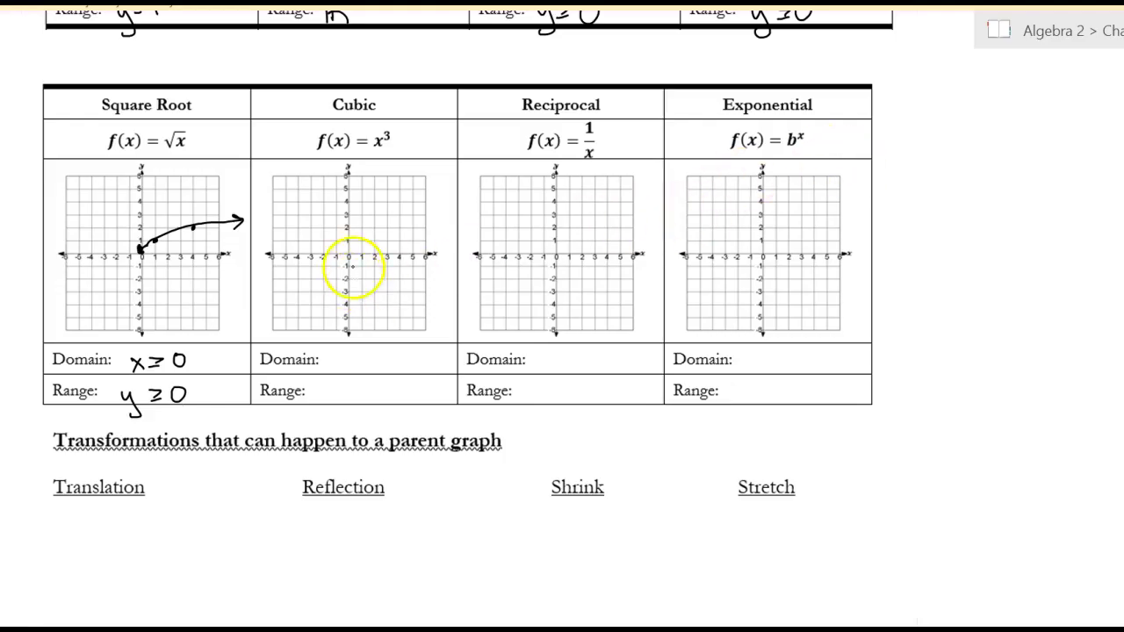
Step: Back in the OneNote worksheet, sketch the cubic curve through the origin with arrowheads and write ℝ for its domain and range
{"action": "left_click", "coordinate": [347, 255]}
{"action": "left_click_drag", "start_coordinate": [317, 333], "coordinate": [317, 301]}
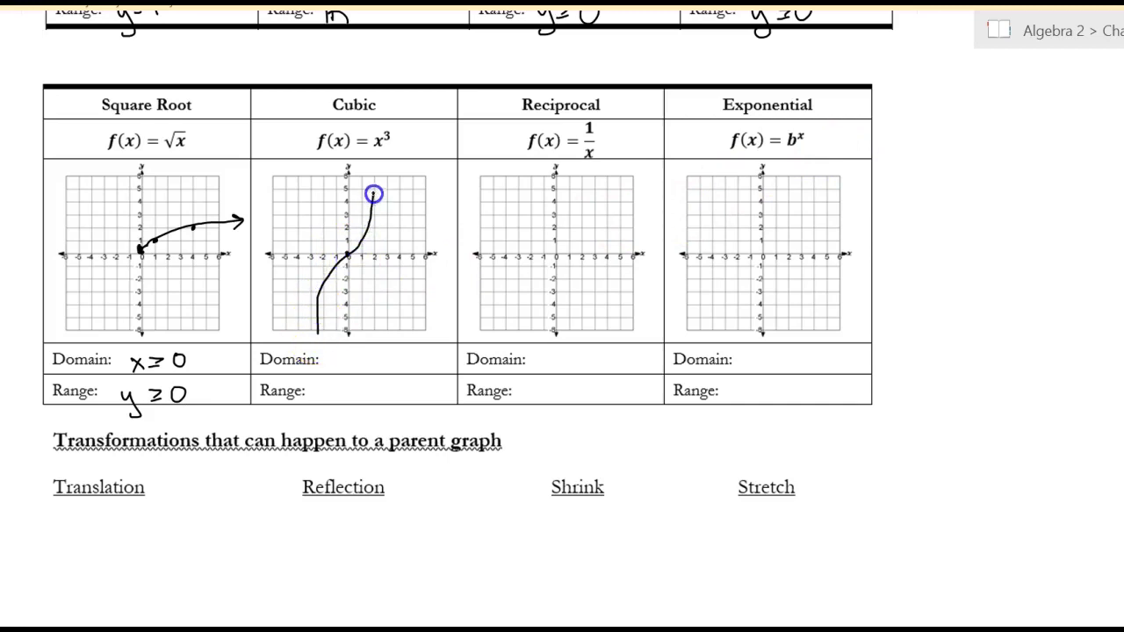
{"action": "left_click_drag", "start_coordinate": [375, 167], "coordinate": [383, 179]}
{"action": "left_click_drag", "start_coordinate": [309, 321], "coordinate": [325, 323]}
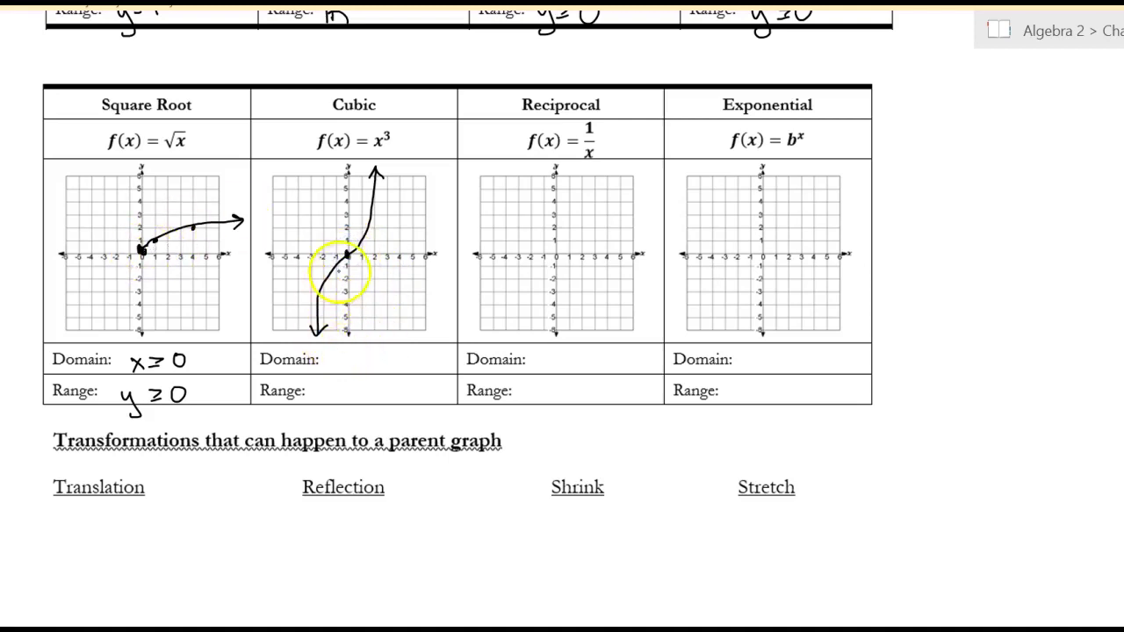
{"action": "mouse_move", "coordinate": [340, 356]}
{"action": "left_mouse_down"}
{"action": "mouse_move", "coordinate": [364, 368]}
{"action": "mouse_move", "coordinate": [331, 403]}
{"action": "left_mouse_up"}
{"action": "mouse_move", "coordinate": [339, 389]}
{"action": "left_mouse_down"}
{"action": "mouse_move", "coordinate": [338, 404]}
{"action": "mouse_move", "coordinate": [359, 401]}
{"action": "left_mouse_up"}
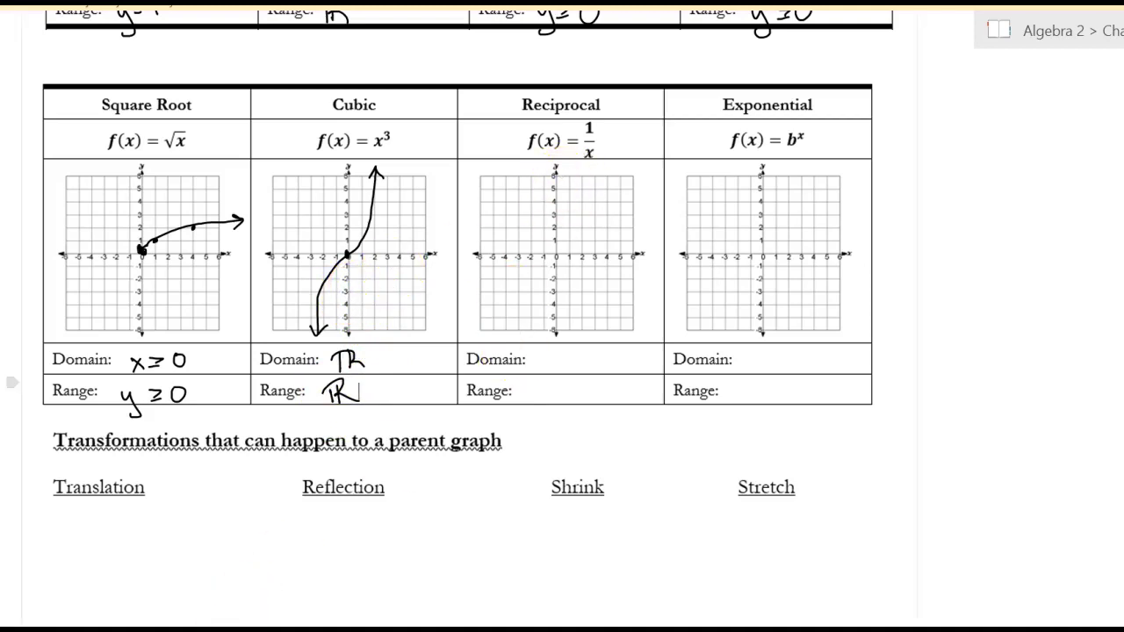
Step: Switch to Desmos and graph y = 1/x in place of the cubic function
{"action": "key", "text": "alt+Tab"}
{"action": "left_click", "coordinate": [123, 201]}
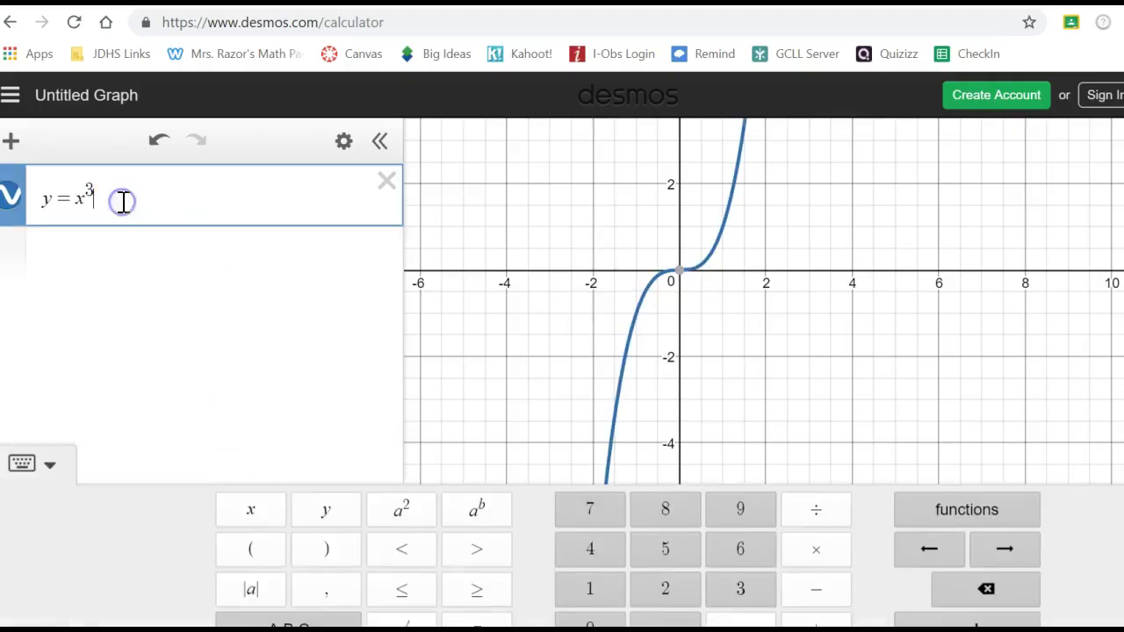
{"action": "key", "text": "BackSpace"}
{"action": "key", "text": "BackSpace"}
{"action": "key", "text": "BackSpace"}
{"action": "type", "text": "1/x"}
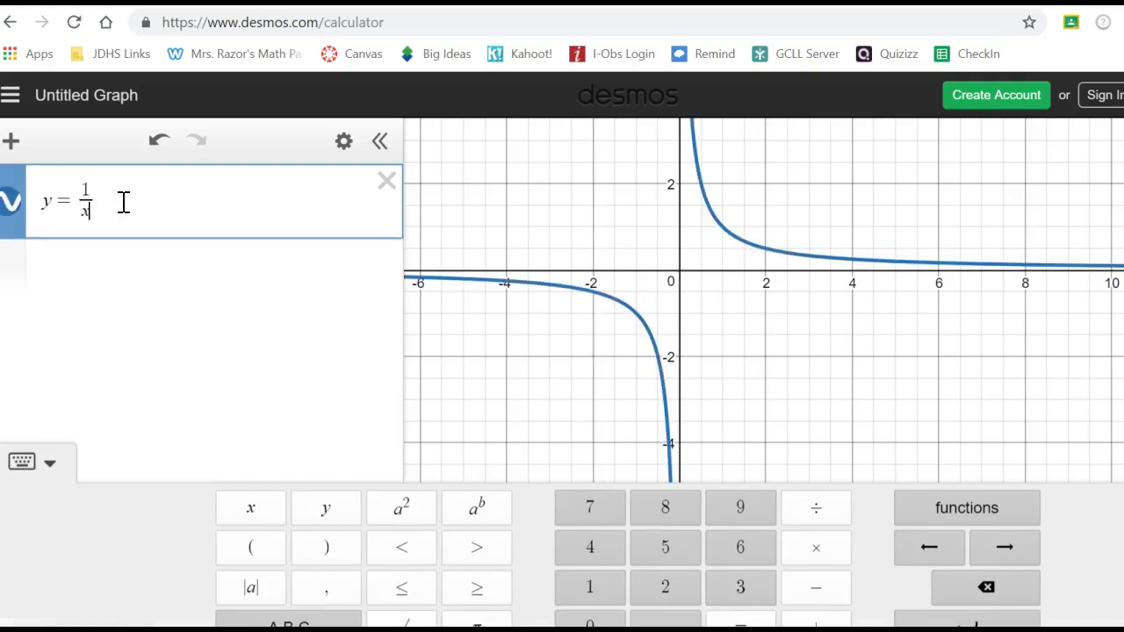
{"action": "left_click", "coordinate": [797, 322]}
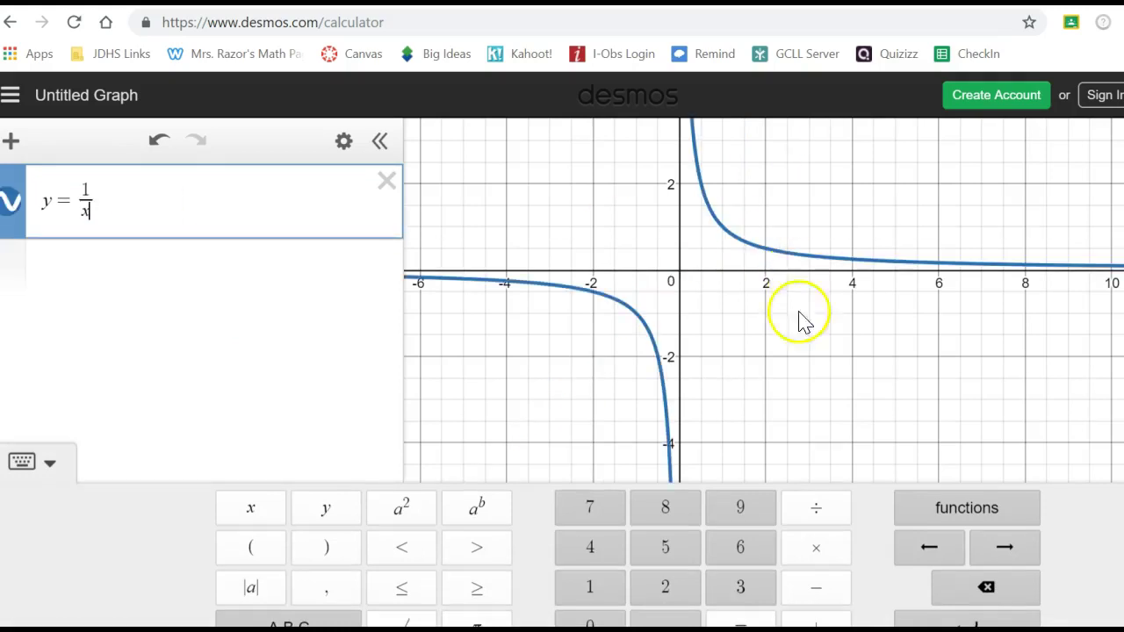
{"action": "left_click_drag", "start_coordinate": [722, 321], "coordinate": [758, 486]}
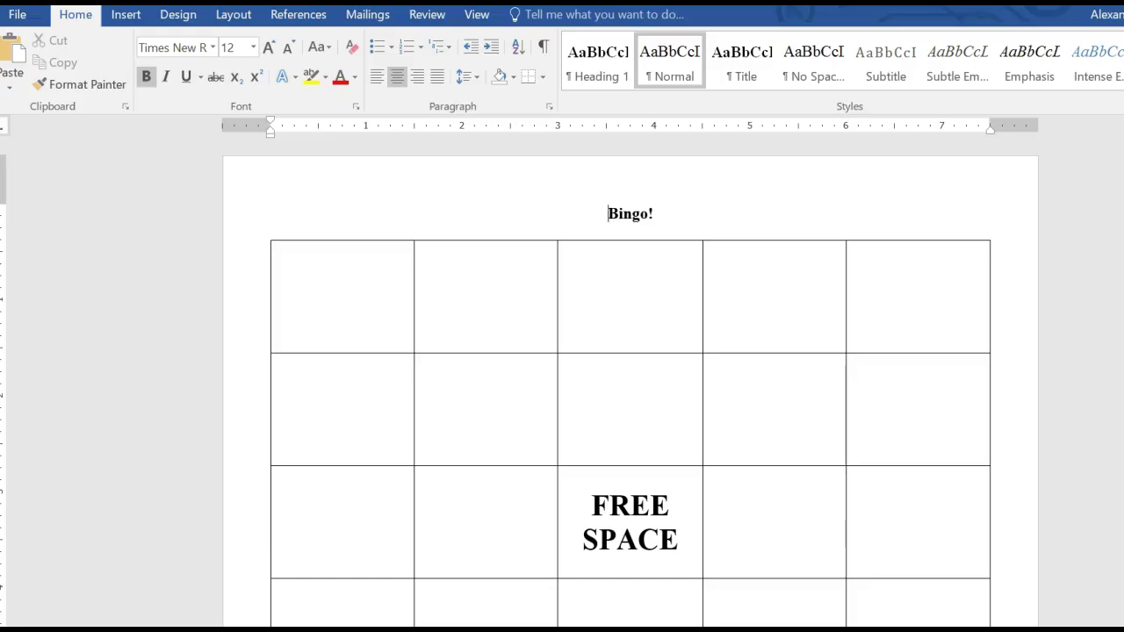
Step: Return to the OneNote worksheet and sketch both branches of the reciprocal curve on its grid, with arrowheads at the ends
{"action": "left_click", "coordinate": [354, 626]}
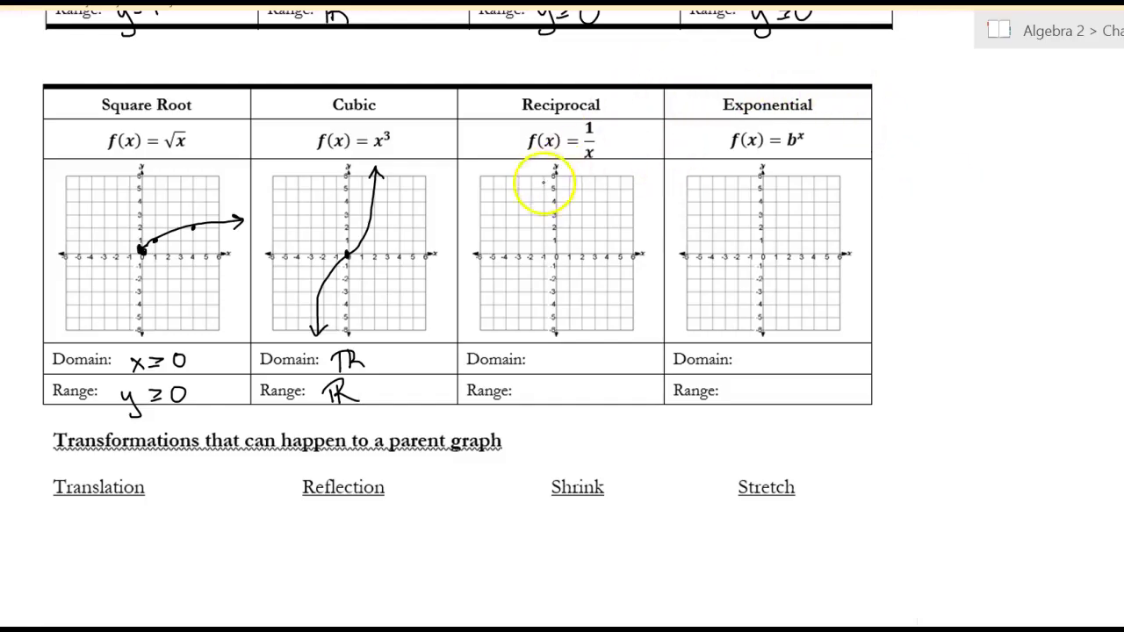
{"action": "left_click_drag", "start_coordinate": [560, 166], "coordinate": [561, 178]}
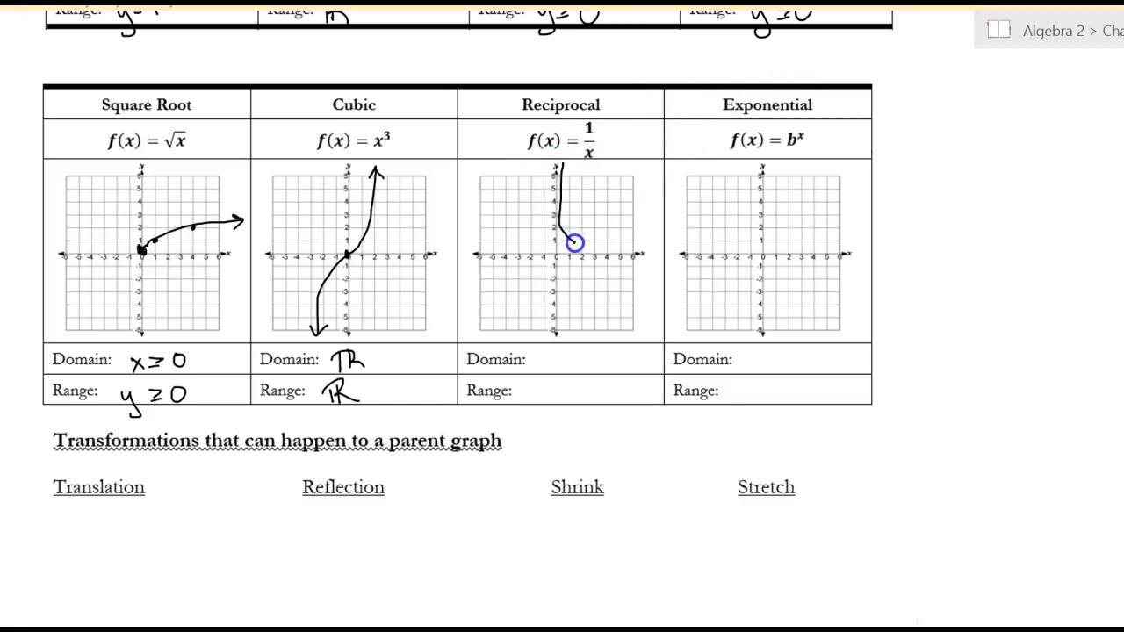
{"action": "left_click_drag", "start_coordinate": [643, 237], "coordinate": [648, 241]}
{"action": "left_click_drag", "start_coordinate": [556, 171], "coordinate": [572, 165]}
{"action": "left_click_drag", "start_coordinate": [468, 262], "coordinate": [508, 263]}
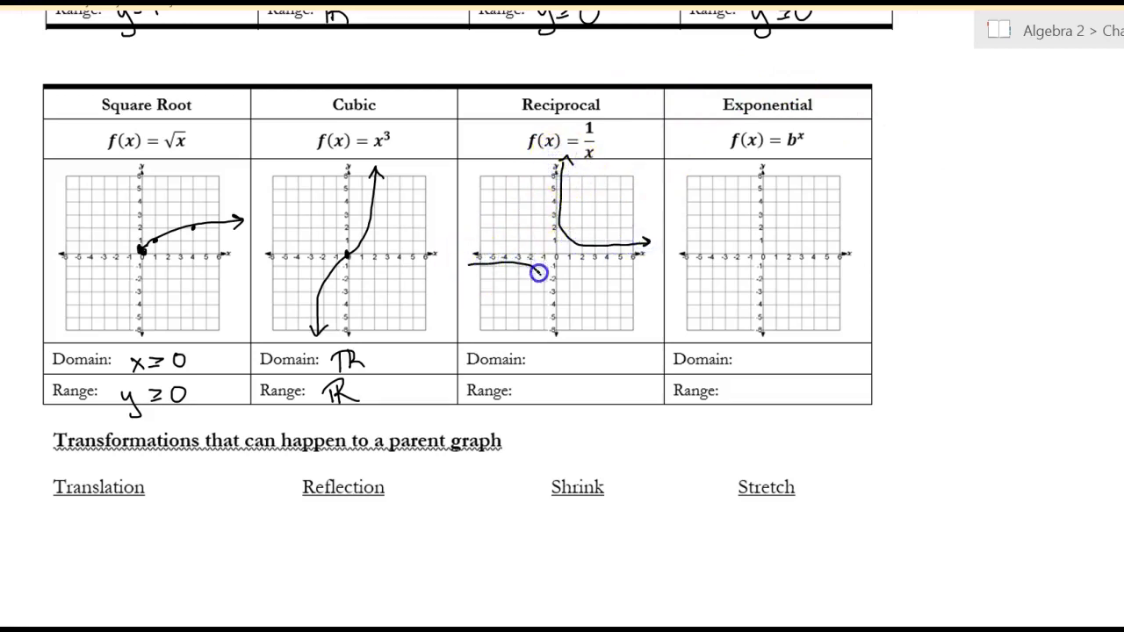
{"action": "left_click_drag", "start_coordinate": [546, 336], "coordinate": [553, 331]}
{"action": "left_click_drag", "start_coordinate": [478, 257], "coordinate": [477, 272]}
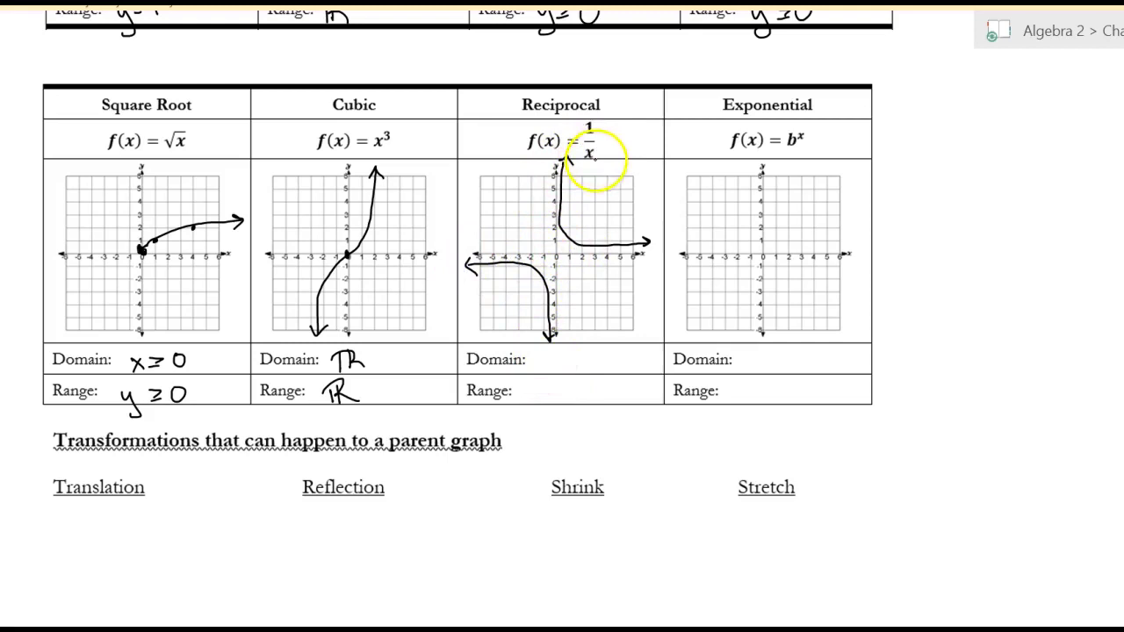
Step: Handwrite x ≠ 0 as the domain and y ≠ 0 as the range of the reciprocal function
{"action": "left_click_drag", "start_coordinate": [541, 356], "coordinate": [560, 369]}
{"action": "mouse_move", "coordinate": [587, 354]}
{"action": "left_mouse_down"}
{"action": "mouse_move", "coordinate": [581, 366]}
{"action": "mouse_move", "coordinate": [588, 355]}
{"action": "left_mouse_up"}
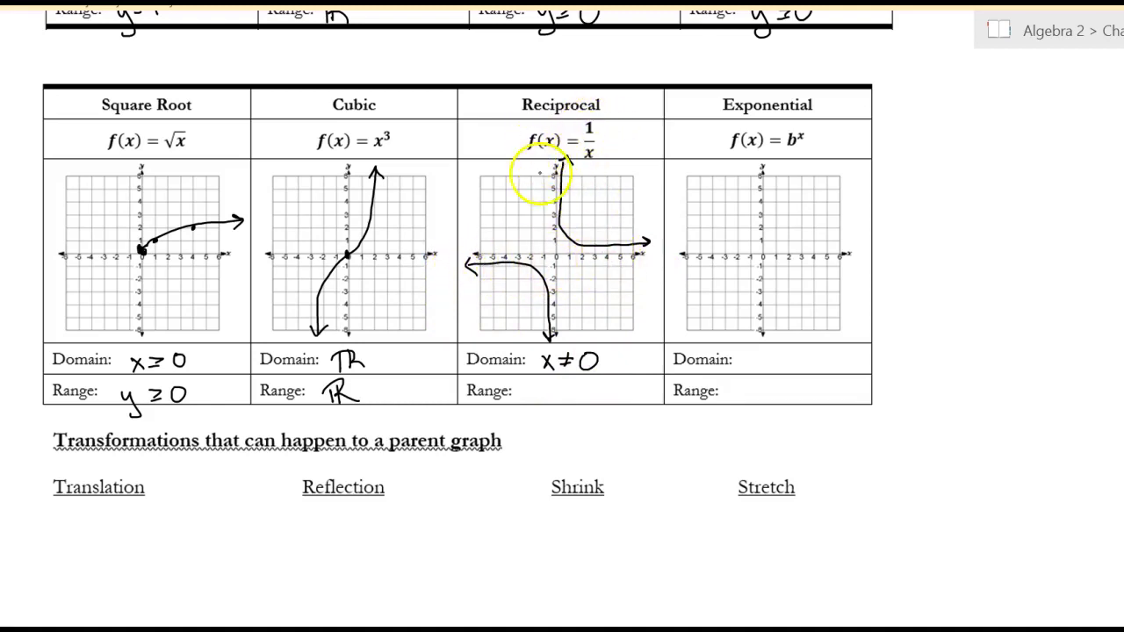
{"action": "left_click_drag", "start_coordinate": [525, 390], "coordinate": [530, 415]}
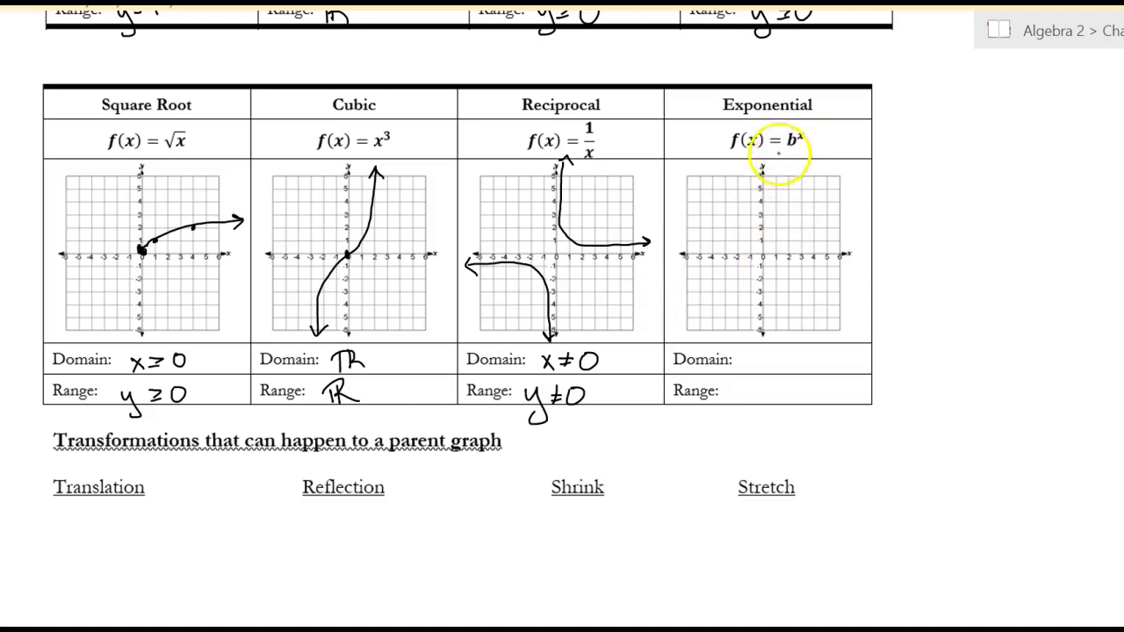
Step: Switch to Desmos and graph y = 2^x in place of the reciprocal function
{"action": "key", "text": "alt+Tab"}
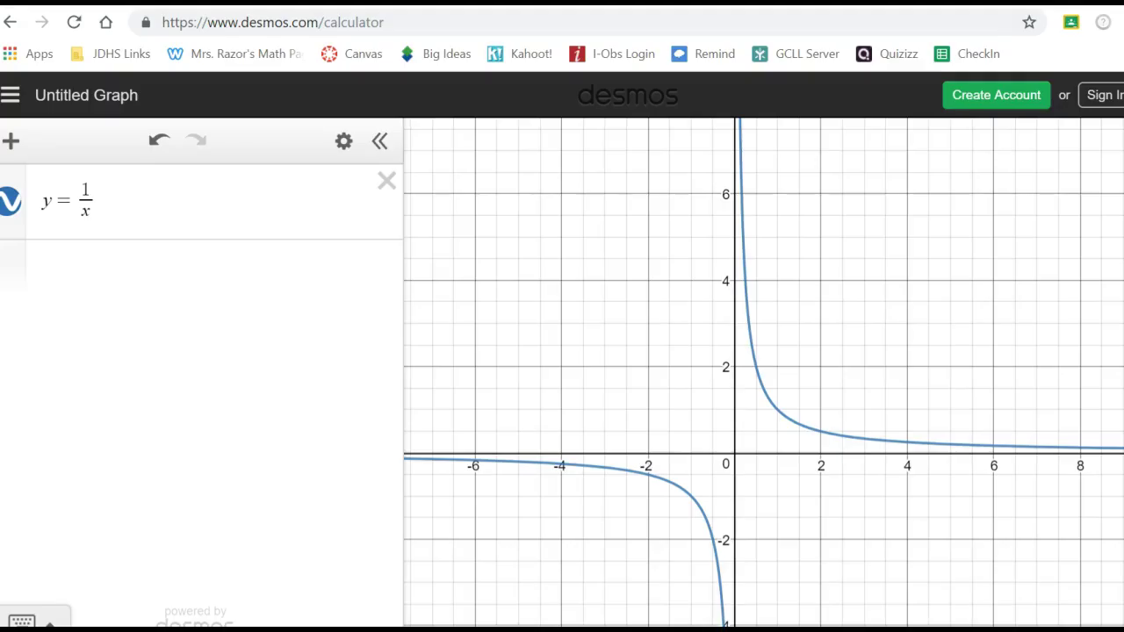
{"action": "left_click", "coordinate": [170, 198]}
{"action": "key", "text": "BackSpace"}
{"action": "key", "text": "BackSpace"}
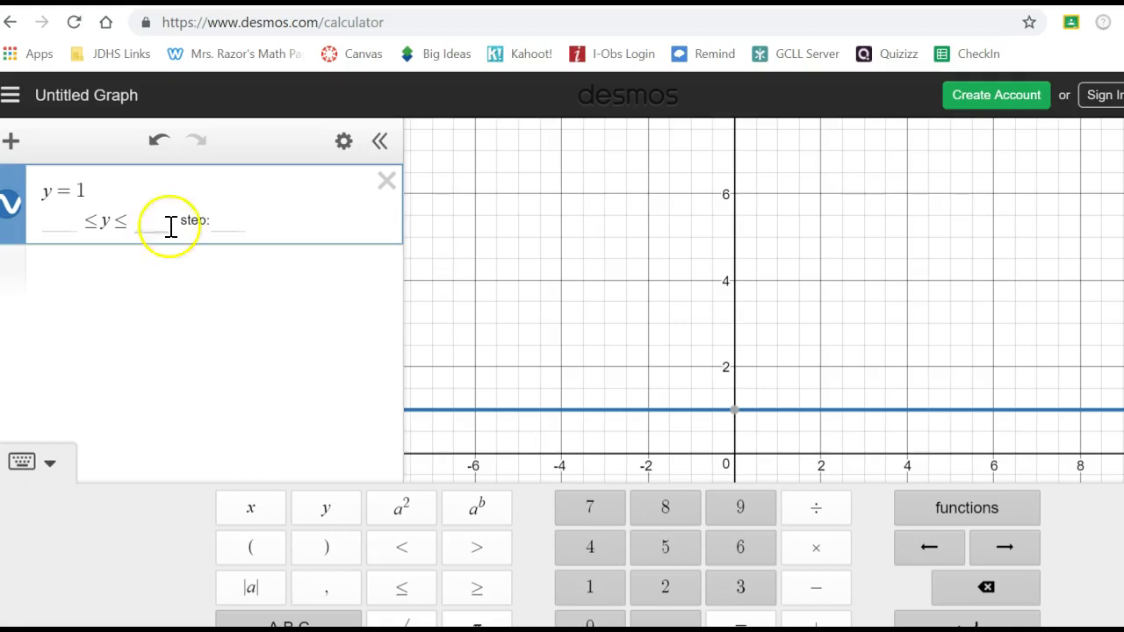
{"action": "key", "text": "BackSpace"}
{"action": "type", "text": "2"}
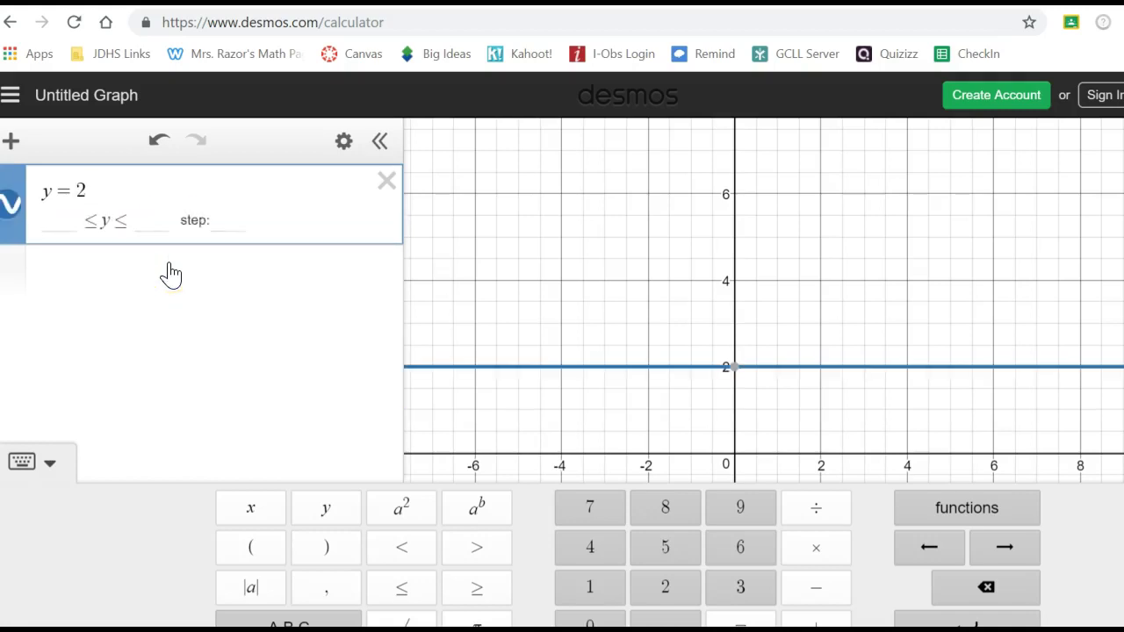
{"action": "type", "text": "^x"}
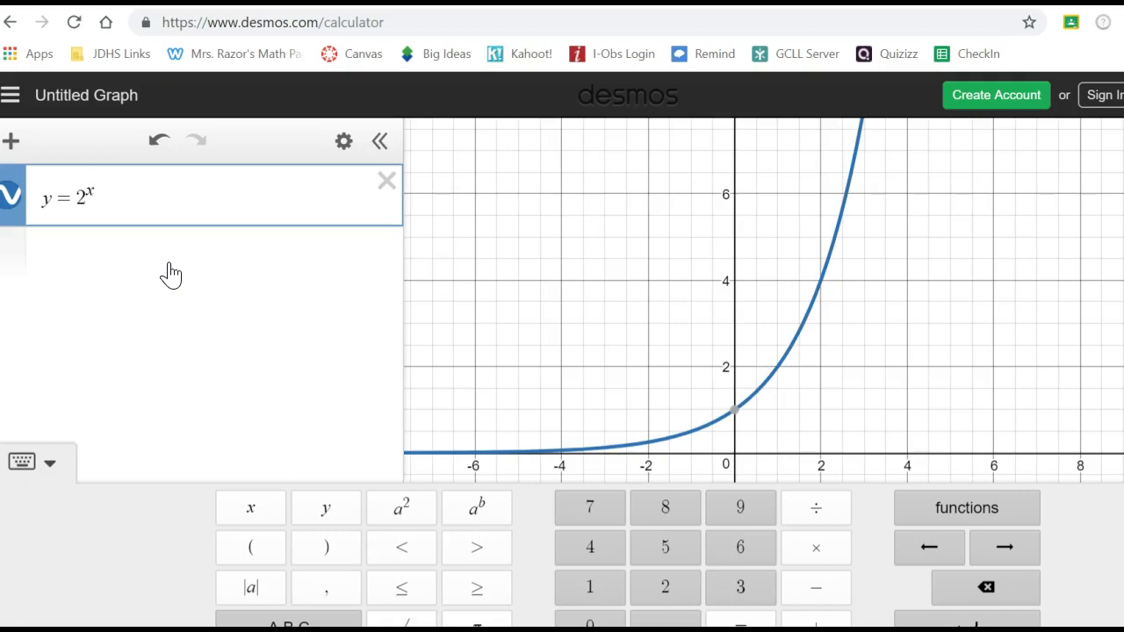
{"action": "left_click", "coordinate": [172, 260]}
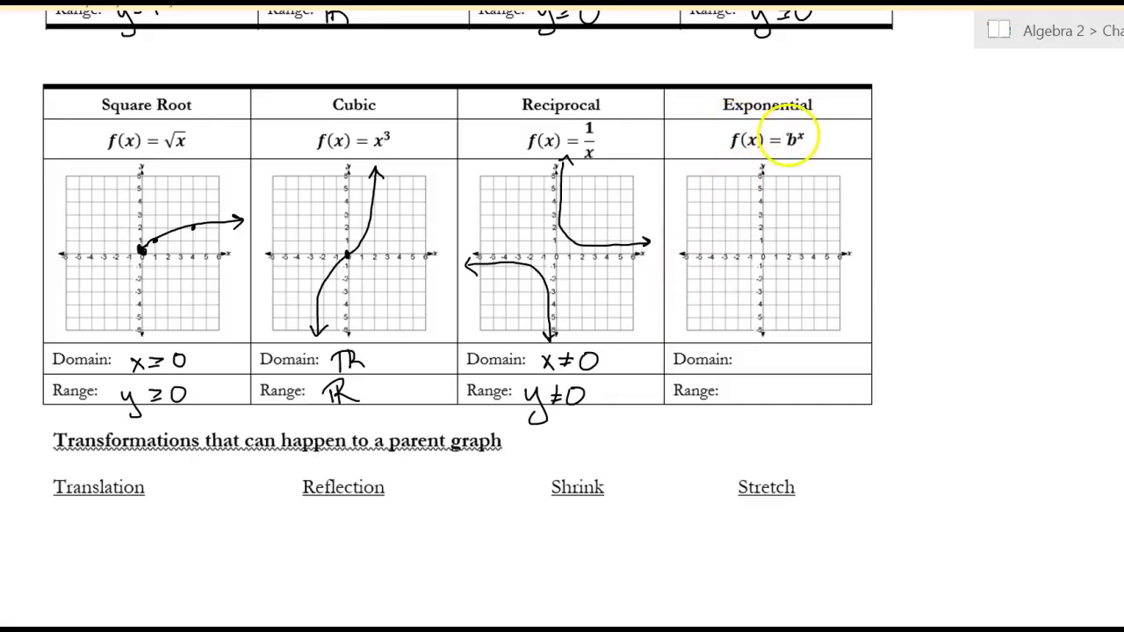
Step: In the worksheet, write 2 over the b in the exponential formula and sketch its curve rising through a marked point at (0, 1)
{"action": "left_click_drag", "start_coordinate": [787, 138], "coordinate": [787, 147]}
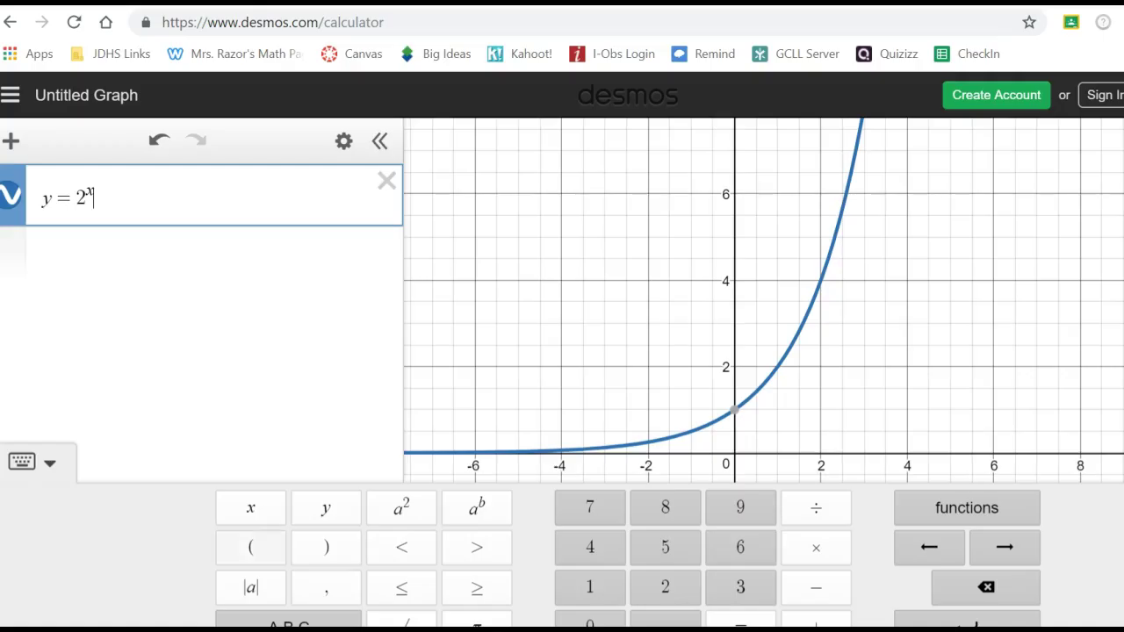
{"action": "left_click", "coordinate": [734, 410]}
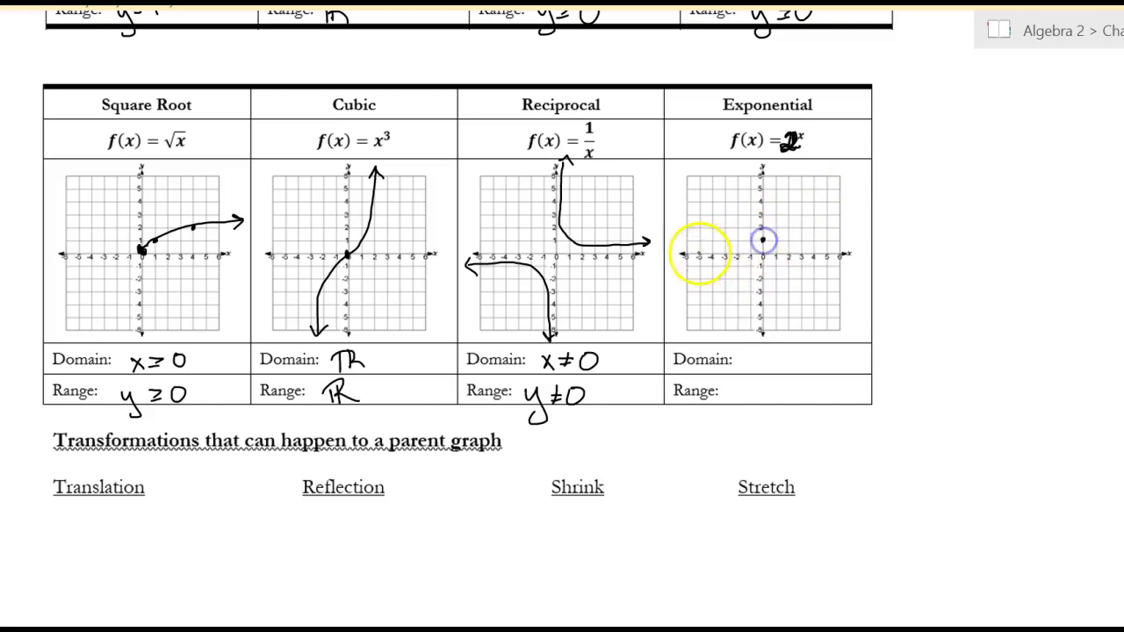
{"action": "mouse_move", "coordinate": [698, 252]}
{"action": "left_mouse_down"}
{"action": "mouse_move", "coordinate": [782, 219]}
{"action": "mouse_move", "coordinate": [802, 172]}
{"action": "left_mouse_up"}
{"action": "left_click", "coordinate": [761, 238]}
{"action": "left_click_drag", "start_coordinate": [760, 238], "coordinate": [763, 242]}
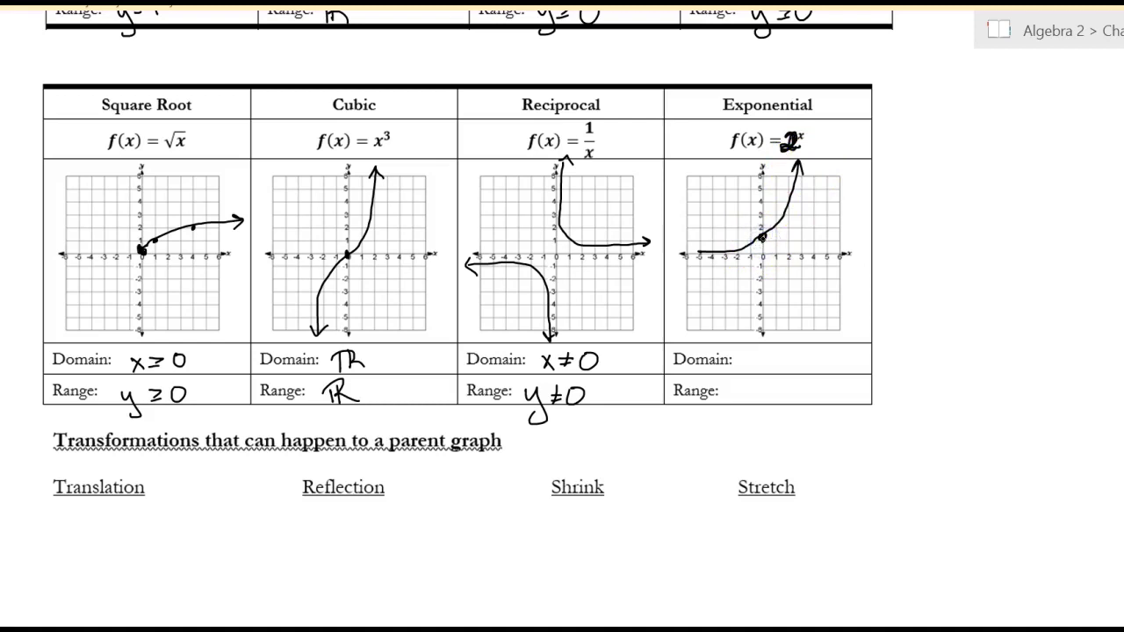
Step: Write ℝ as the exponential function's domain and y > 0 as its range, adding the arrowhead on the curve's flat end
{"action": "left_click_drag", "start_coordinate": [752, 353], "coordinate": [756, 357]}
{"action": "left_click_drag", "start_coordinate": [706, 245], "coordinate": [707, 260]}
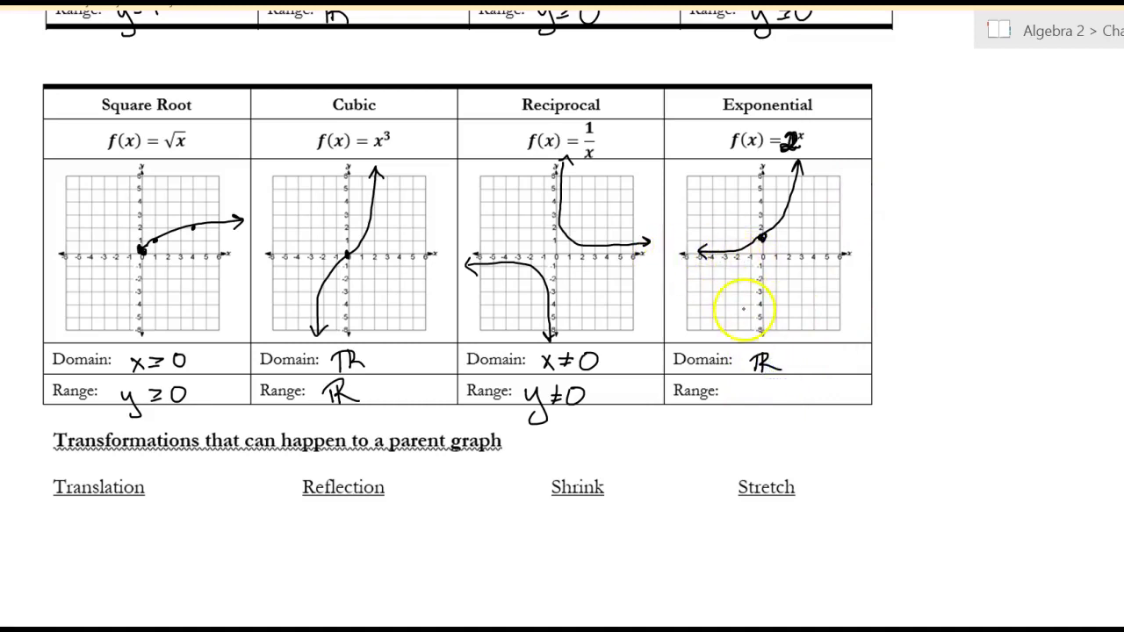
{"action": "left_click", "coordinate": [746, 395]}
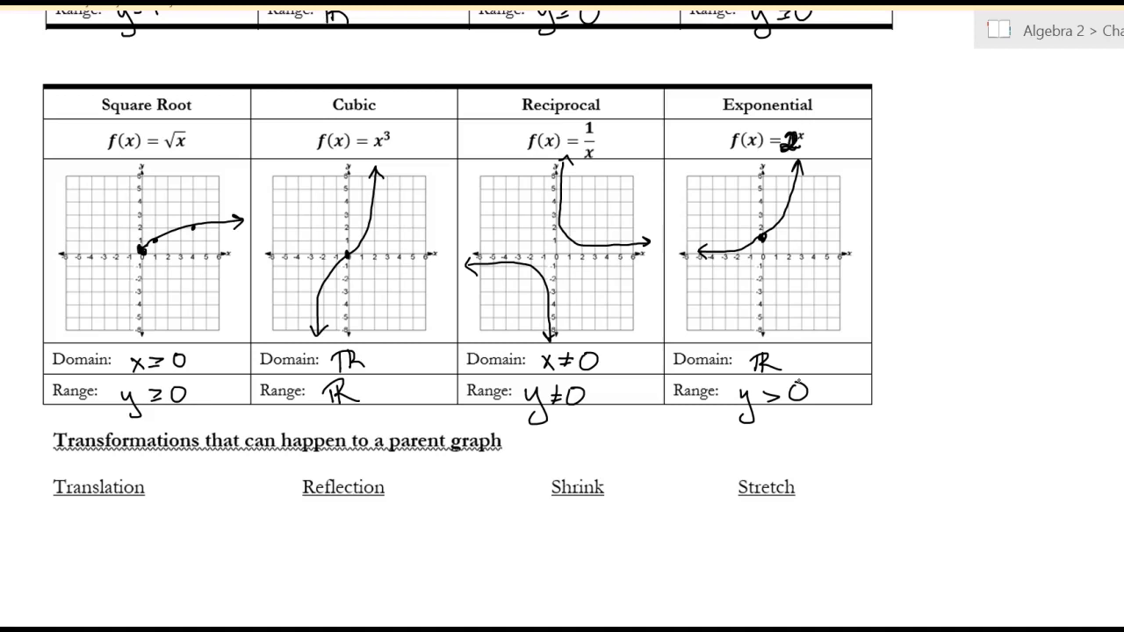
Step: Handwrite "left/right" and "up/down" under the Translation heading
{"action": "scroll", "coordinate": [672, 308], "scroll_direction": "down", "scroll_amount": 3}
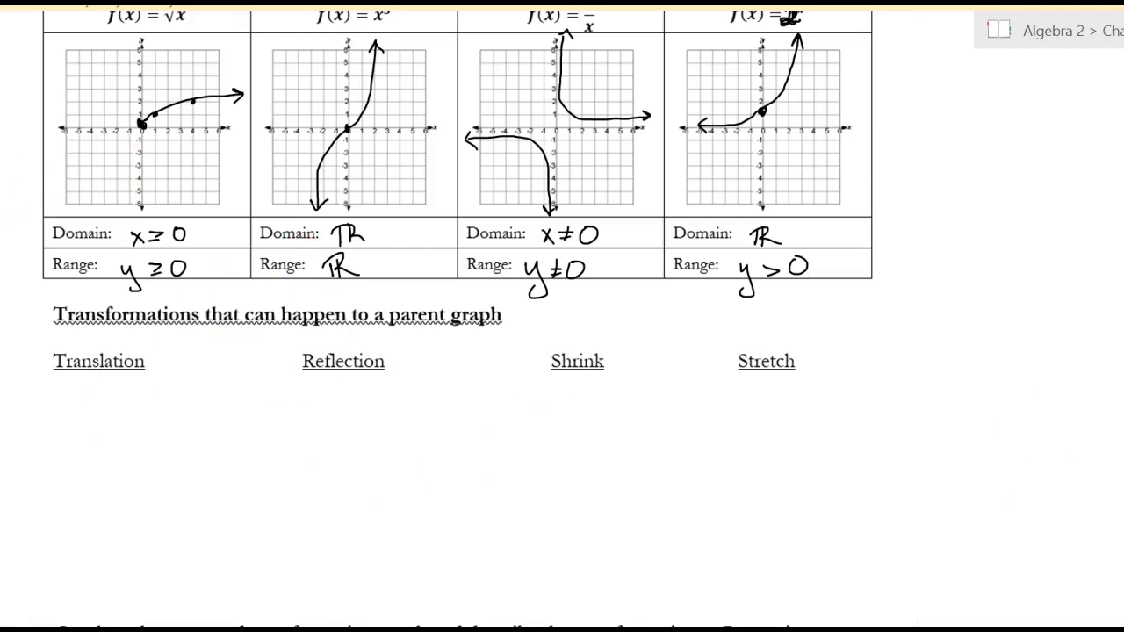
{"action": "left_click_drag", "start_coordinate": [25, 383], "coordinate": [31, 406]}
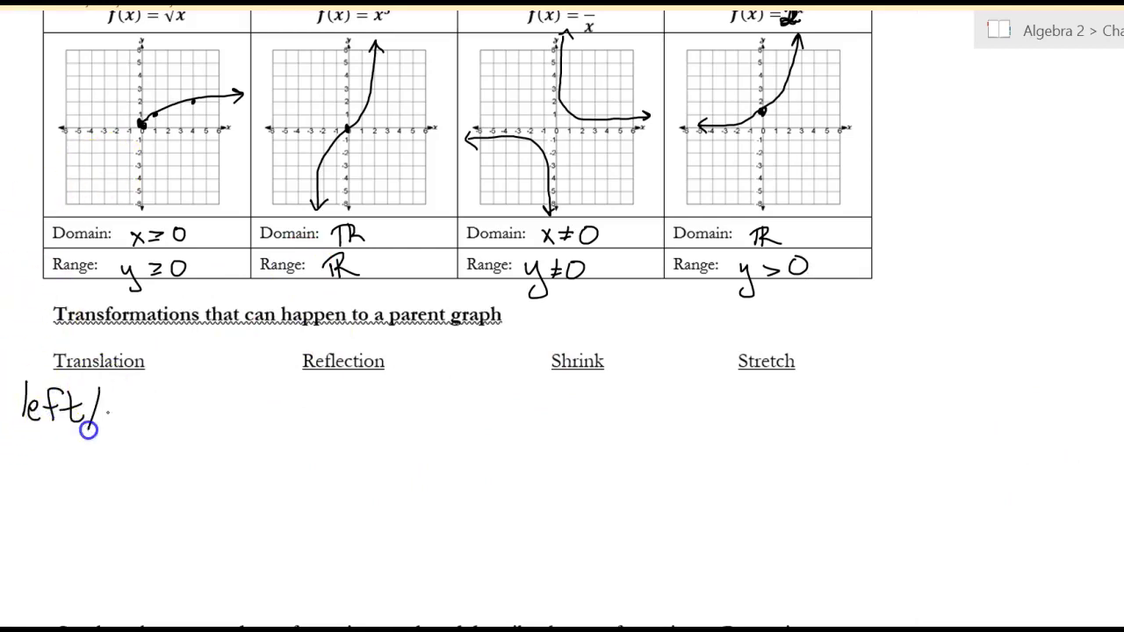
{"action": "mouse_move", "coordinate": [117, 404]}
{"action": "left_mouse_down"}
{"action": "mouse_move", "coordinate": [188, 400]}
{"action": "mouse_move", "coordinate": [183, 411]}
{"action": "mouse_move", "coordinate": [190, 400]}
{"action": "left_mouse_up"}
{"action": "mouse_move", "coordinate": [50, 462]}
{"action": "left_mouse_down"}
{"action": "mouse_move", "coordinate": [62, 475]}
{"action": "mouse_move", "coordinate": [168, 481]}
{"action": "left_mouse_up"}
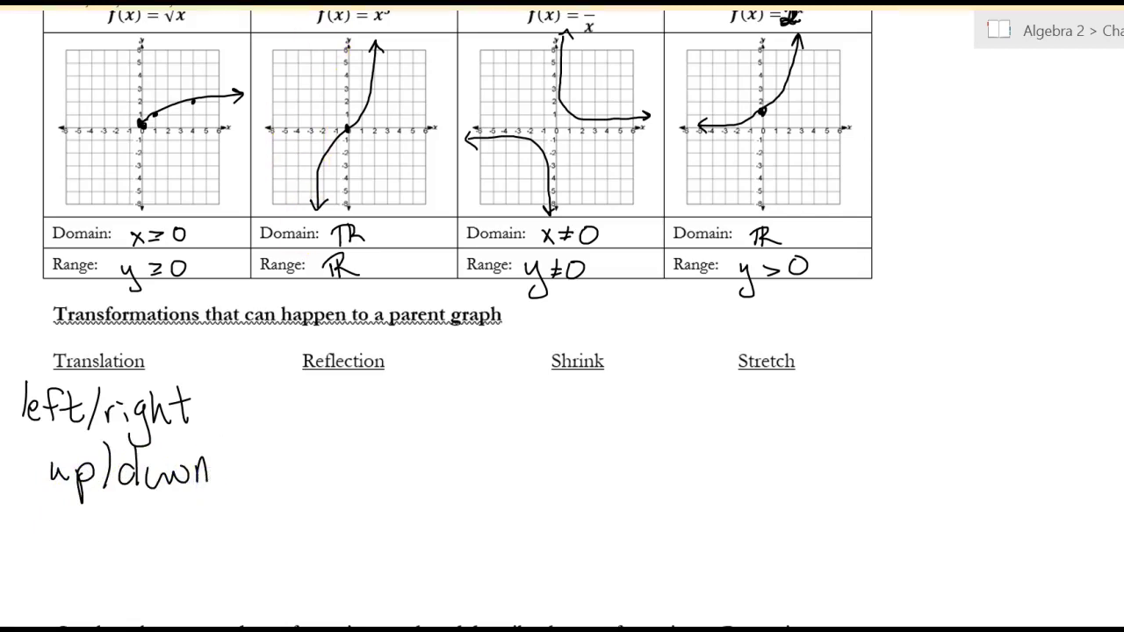
Step: Highlight in yellow the key points of the Square Root, Cubic, Exponential, Quadratic and Absolute Value graphs
{"action": "left_click", "coordinate": [433, 44]}
{"action": "left_click", "coordinate": [141, 123]}
{"action": "left_click", "coordinate": [345, 129]}
{"action": "left_click", "coordinate": [761, 111]}
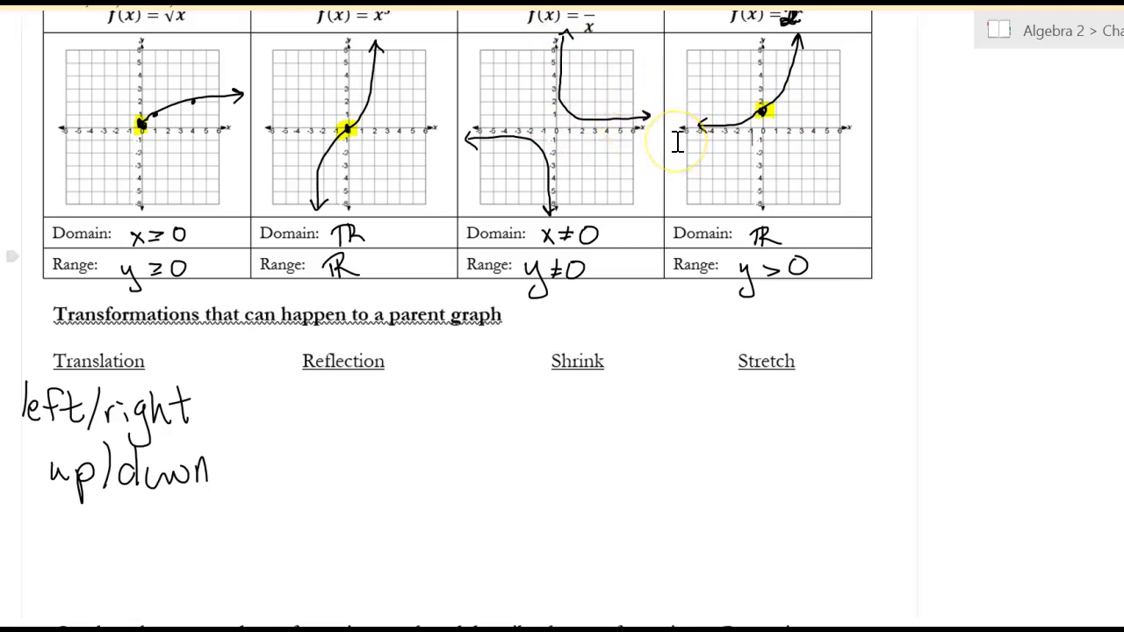
{"action": "scroll", "coordinate": [676, 143], "scroll_direction": "up", "scroll_amount": 5}
{"action": "scroll", "coordinate": [677, 142], "scroll_direction": "up", "scroll_amount": 1}
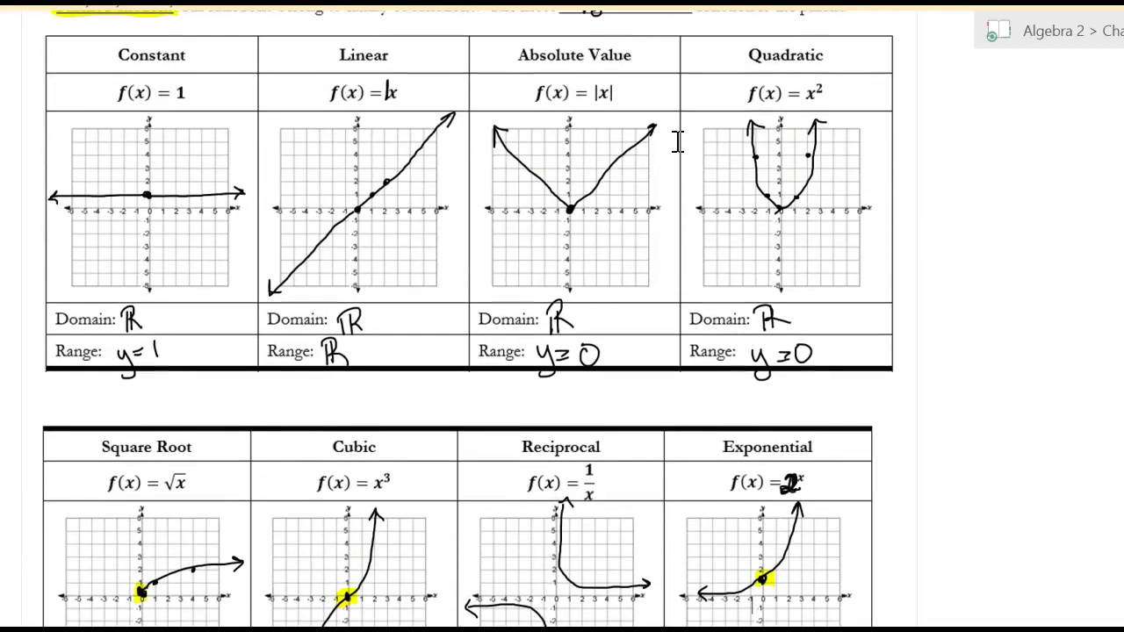
{"action": "left_click", "coordinate": [785, 208]}
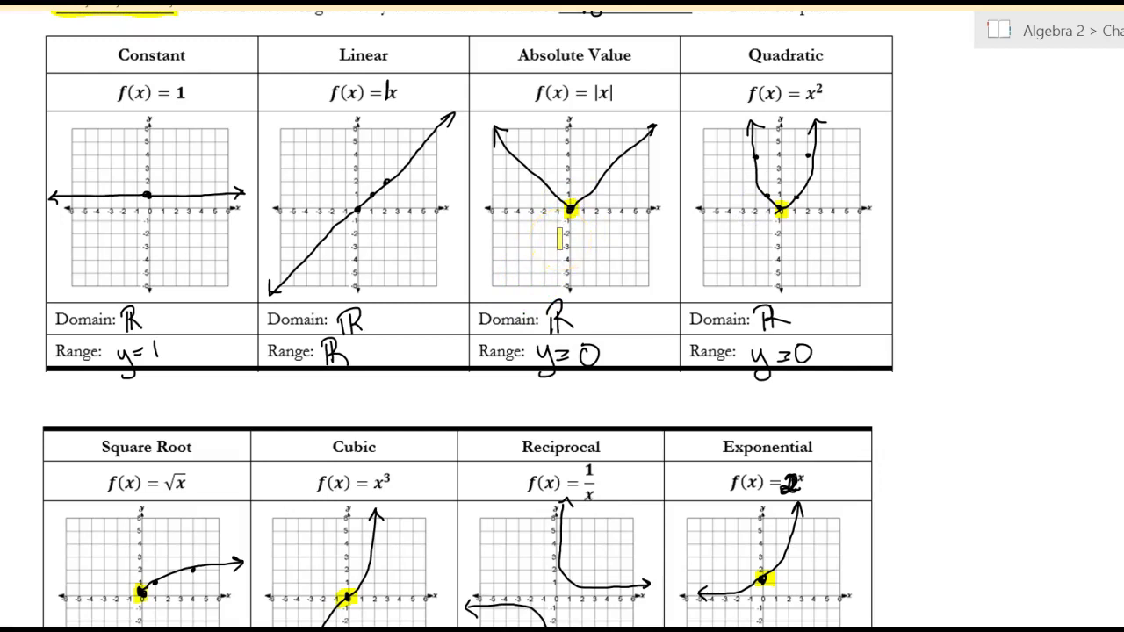
{"action": "scroll", "coordinate": [559, 238], "scroll_direction": "down", "scroll_amount": 10}
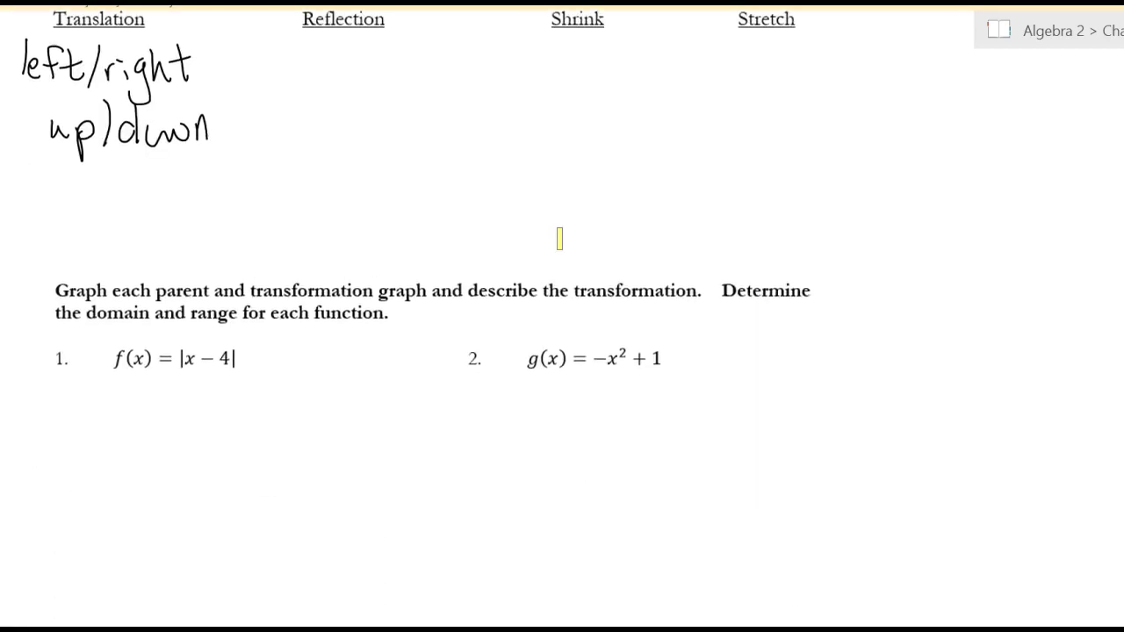
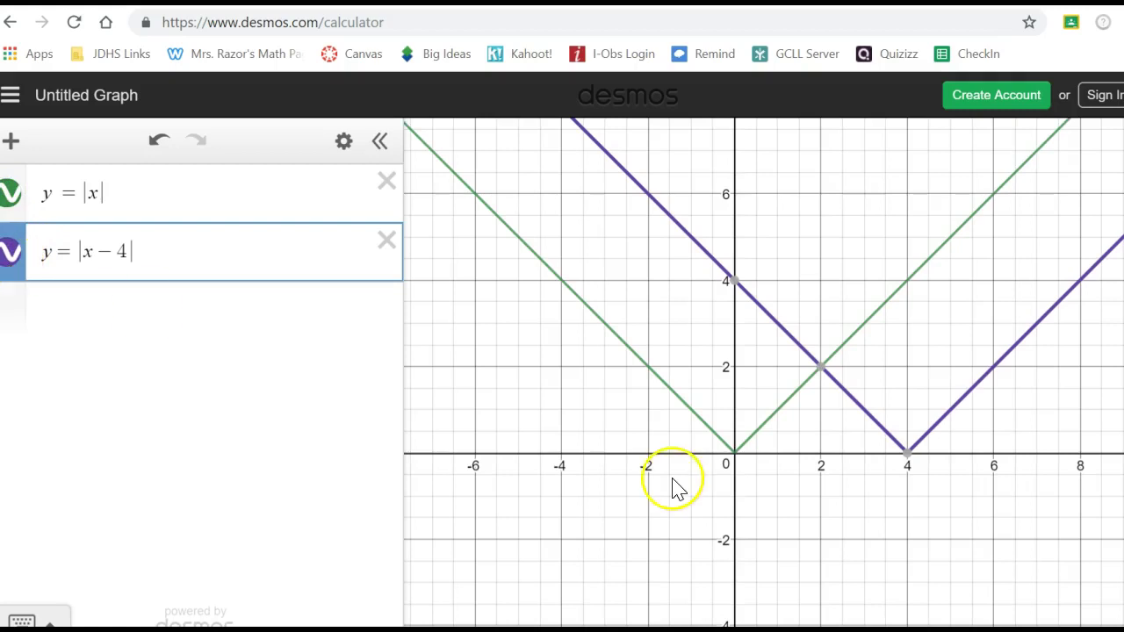
Step: Compare the vertices of y = |x| and y = |x − 4| on the graph
{"action": "mouse_move", "coordinate": [908, 455]}
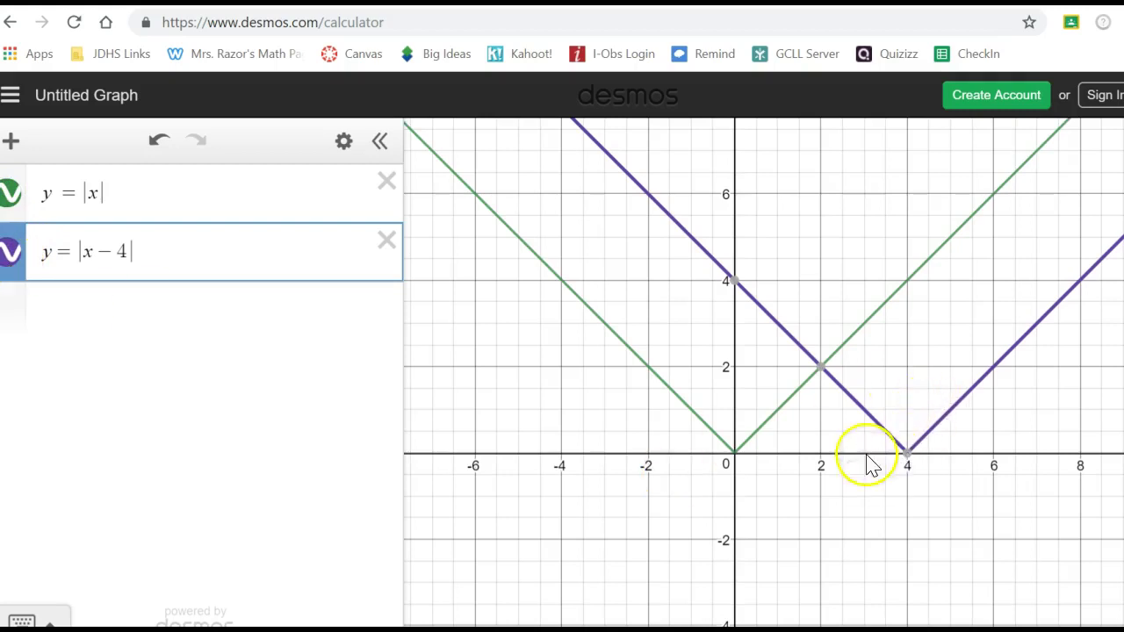
{"action": "left_click", "coordinate": [736, 457]}
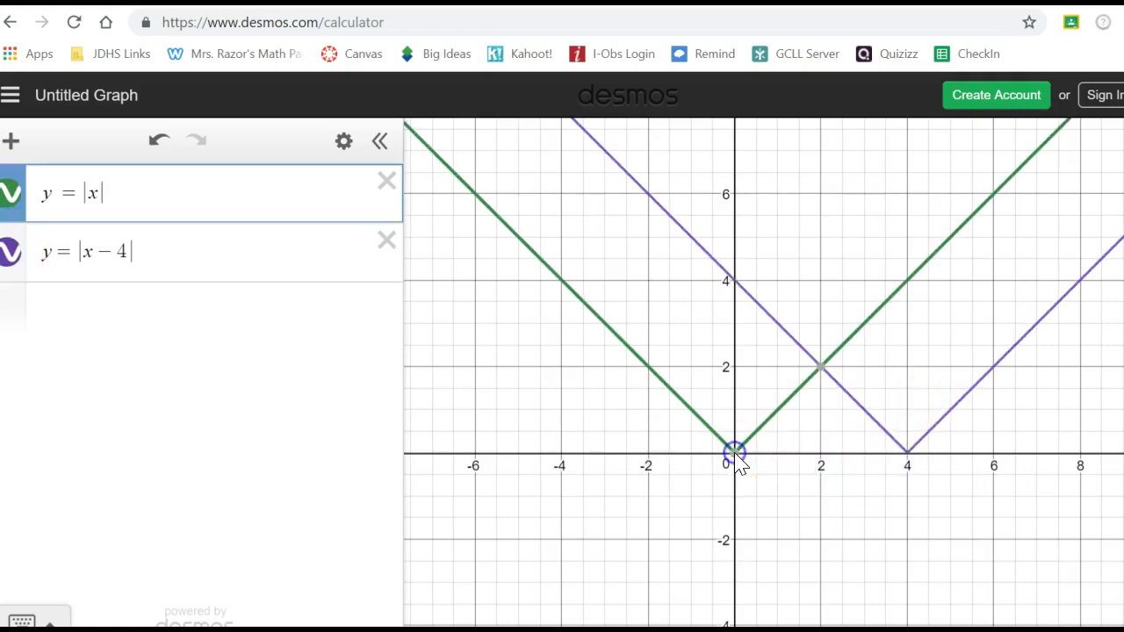
{"action": "left_click", "coordinate": [908, 458]}
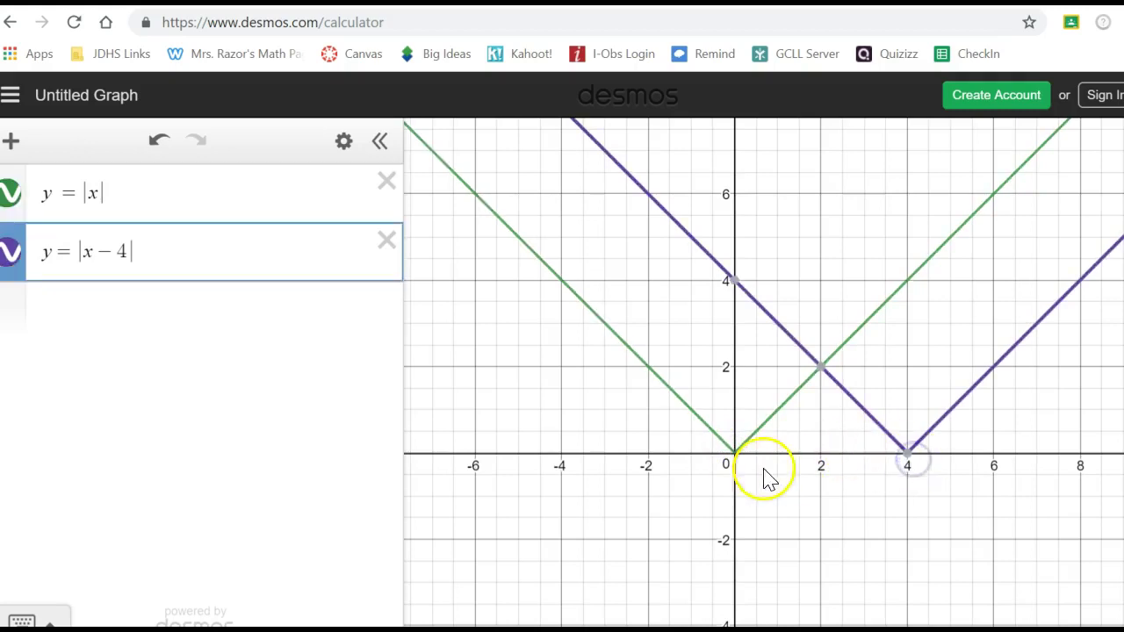
{"action": "left_click", "coordinate": [734, 456]}
{"action": "left_click", "coordinate": [910, 457]}
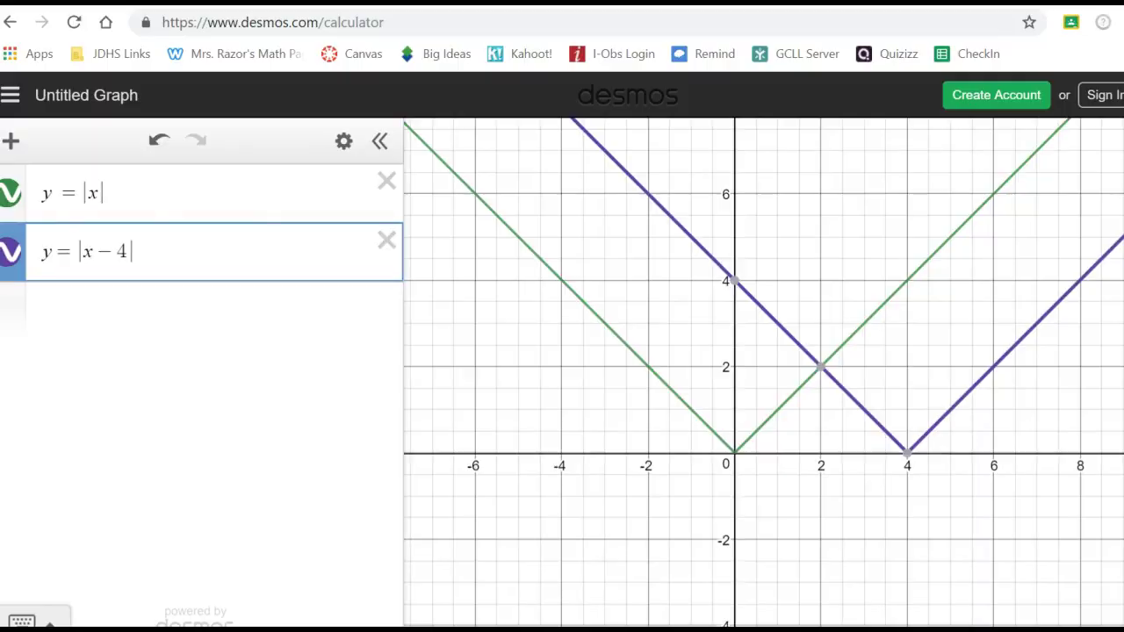
Step: Switch to the OneNote worksheet and handwrite "right 4" with the labels "D:" and "R:" under problem 1
{"action": "left_click", "coordinate": [359, 628]}
{"action": "right_click", "coordinate": [359, 628]}
{"action": "left_click", "coordinate": [55, 290]}
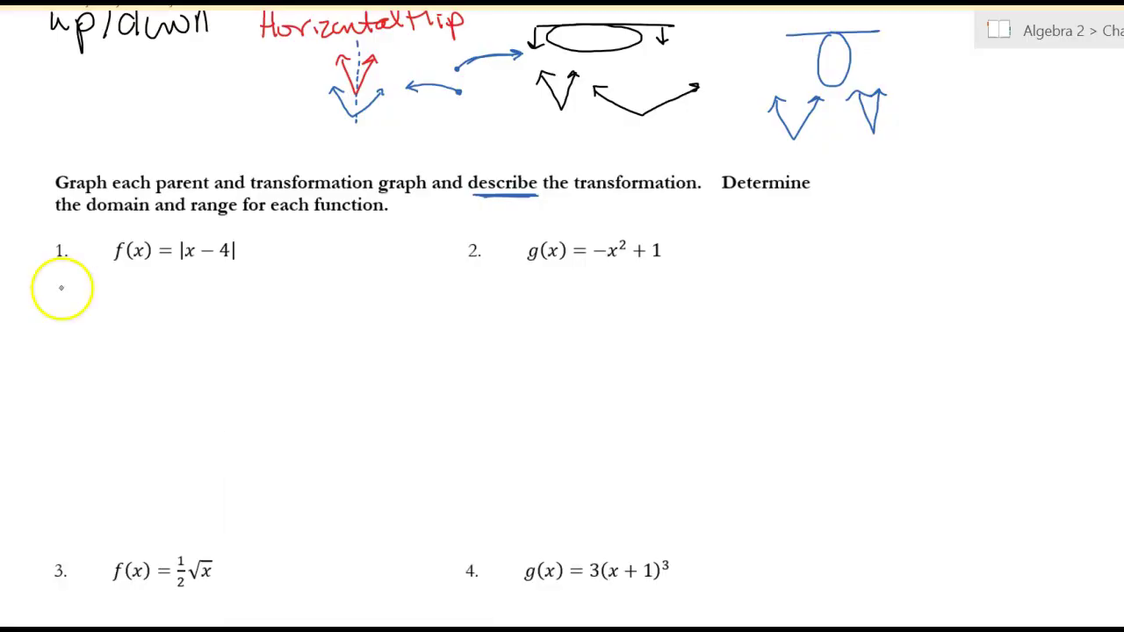
{"action": "mouse_move", "coordinate": [58, 287]}
{"action": "left_mouse_down"}
{"action": "mouse_move", "coordinate": [54, 305]}
{"action": "mouse_move", "coordinate": [109, 297]}
{"action": "left_mouse_up"}
{"action": "left_click_drag", "start_coordinate": [56, 361], "coordinate": [66, 389]}
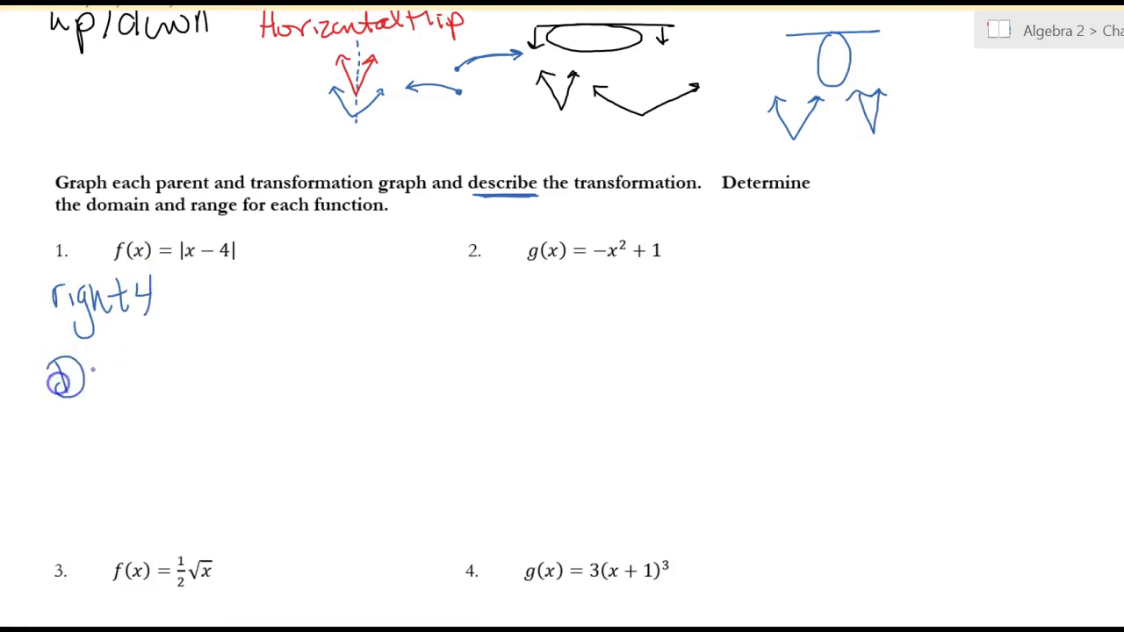
{"action": "left_click", "coordinate": [96, 382]}
{"action": "mouse_move", "coordinate": [58, 428]}
{"action": "left_mouse_down"}
{"action": "mouse_move", "coordinate": [63, 447]}
{"action": "mouse_move", "coordinate": [84, 453]}
{"action": "left_mouse_up"}
{"action": "key", "text": "ctrl+z"}
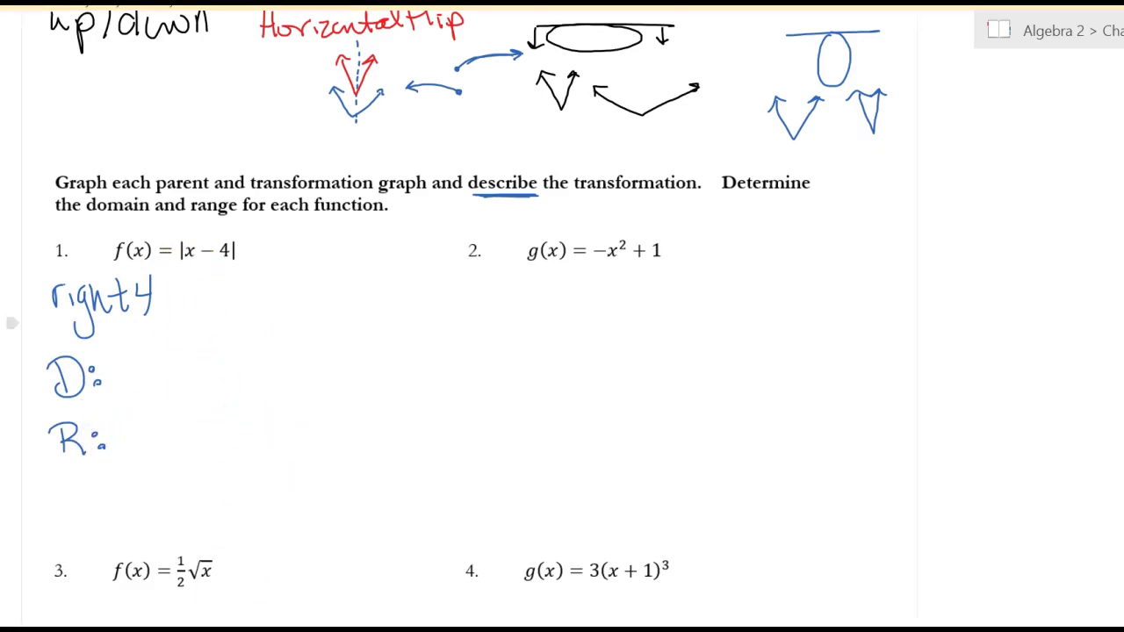
Step: Check the vertex of y = |x − 4| in Desmos and write domain ℝ and range y ≥ 0 for problem 1 in the worksheet
{"action": "key", "text": "alt+Tab"}
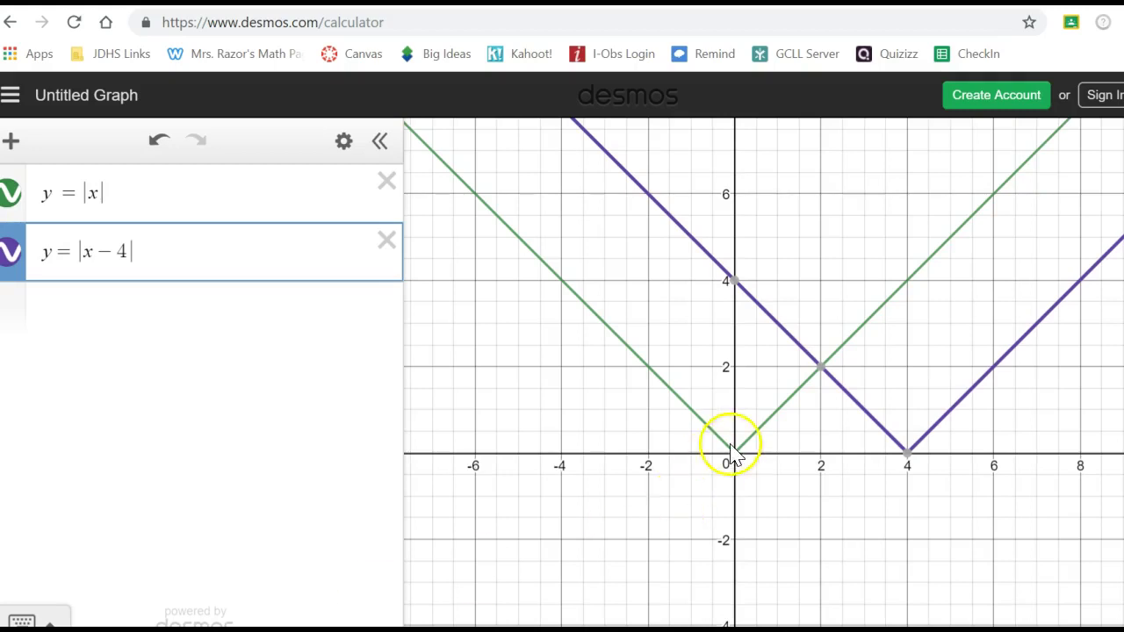
{"action": "left_click", "coordinate": [907, 454]}
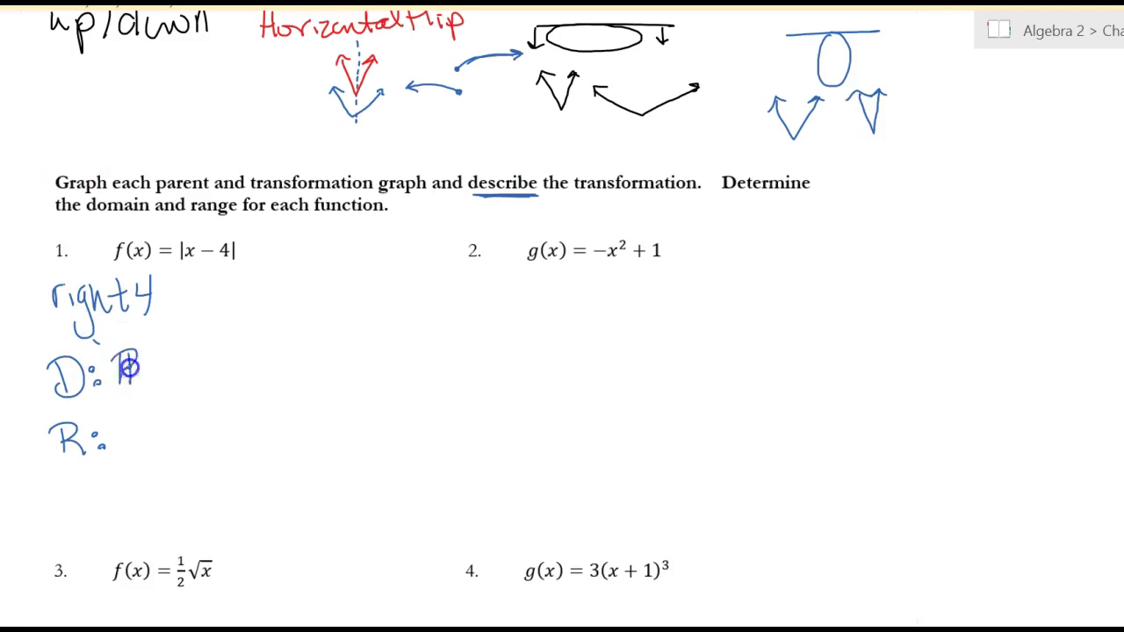
{"action": "mouse_move", "coordinate": [112, 430]}
{"action": "left_mouse_down"}
{"action": "mouse_move", "coordinate": [130, 437]}
{"action": "mouse_move", "coordinate": [178, 420]}
{"action": "left_mouse_up"}
Step: Sketch coordinate axes beside problem 1 and draw the parent absolute value V from the origin in blue
{"action": "left_click_drag", "start_coordinate": [316, 266], "coordinate": [318, 434]}
{"action": "left_click_drag", "start_coordinate": [217, 348], "coordinate": [420, 342]}
{"action": "mouse_move", "coordinate": [320, 343]}
{"action": "left_mouse_down"}
{"action": "mouse_move", "coordinate": [376, 282]}
{"action": "mouse_move", "coordinate": [300, 326]}
{"action": "left_mouse_up"}
{"action": "left_click_drag", "start_coordinate": [257, 277], "coordinate": [275, 270]}
Step: In red, mark four ticks along the positive x-axis, draw the shifted V from the fourth tick and label it "new"
{"action": "left_click", "coordinate": [329, 7]}
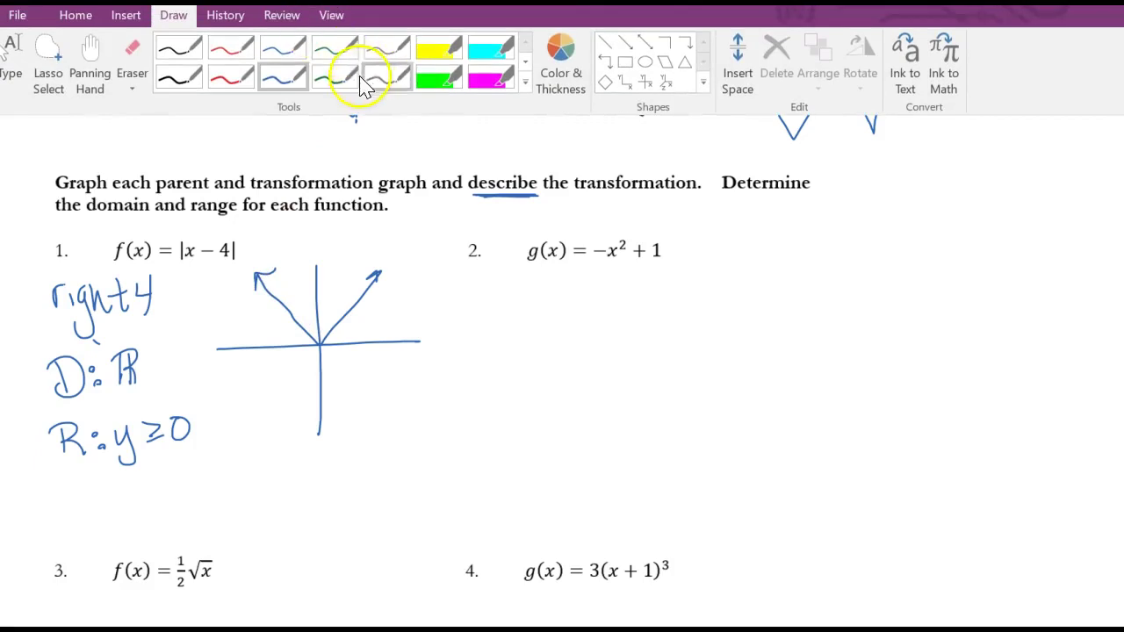
{"action": "left_click", "coordinate": [233, 81]}
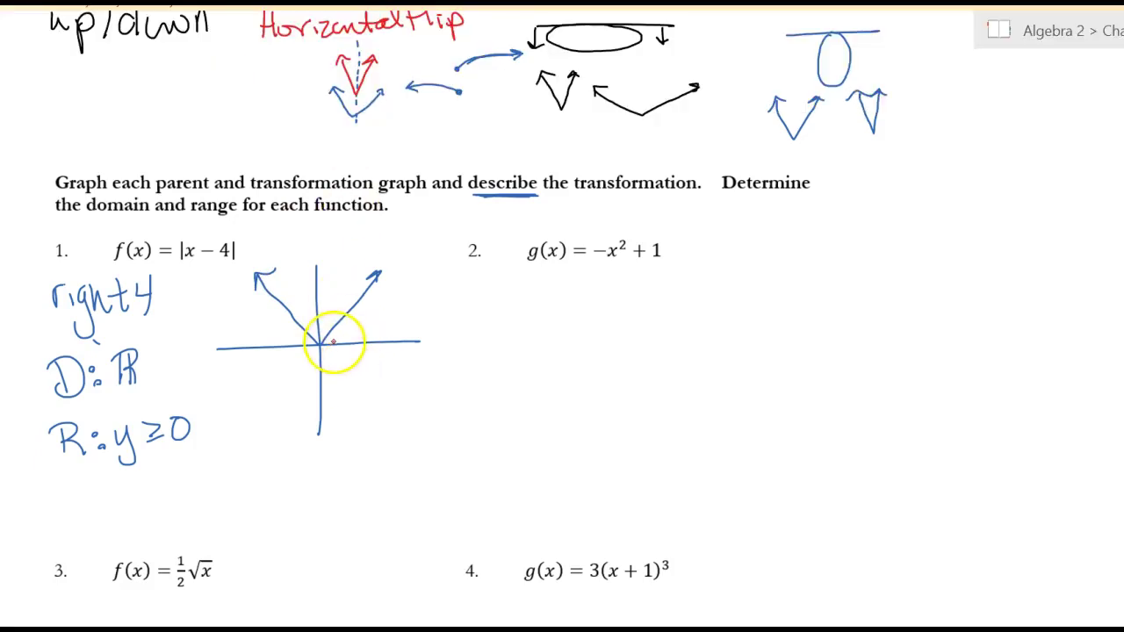
{"action": "left_click_drag", "start_coordinate": [334, 340], "coordinate": [334, 351]}
{"action": "left_click_drag", "start_coordinate": [340, 340], "coordinate": [347, 351]}
{"action": "left_click_drag", "start_coordinate": [355, 339], "coordinate": [356, 352]}
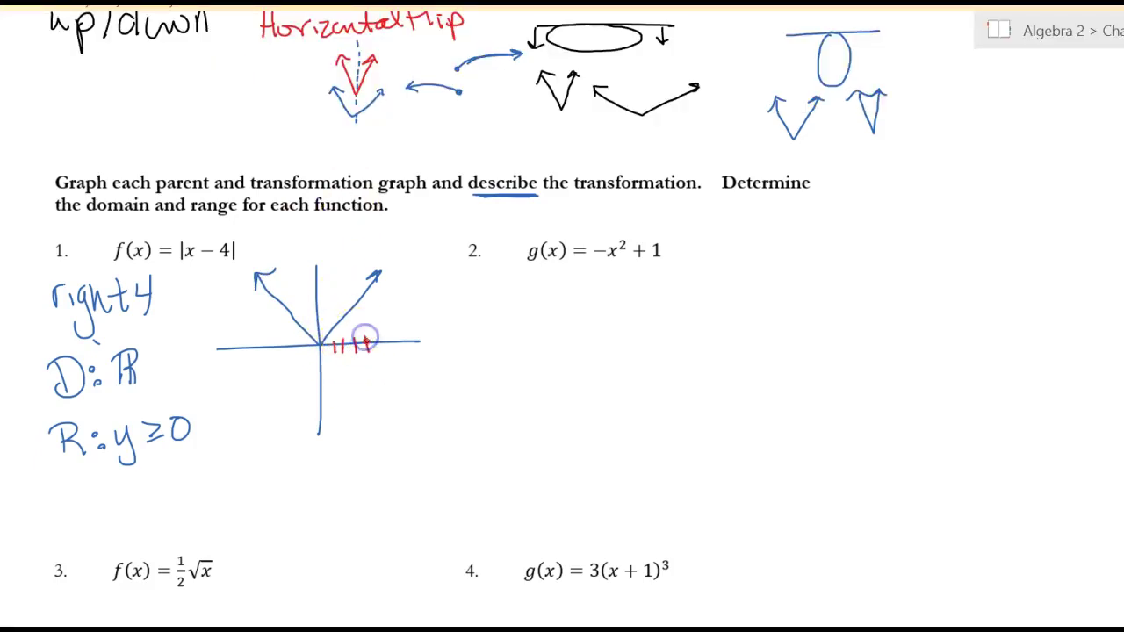
{"action": "left_click_drag", "start_coordinate": [409, 274], "coordinate": [422, 281]}
{"action": "left_click_drag", "start_coordinate": [366, 342], "coordinate": [340, 318]}
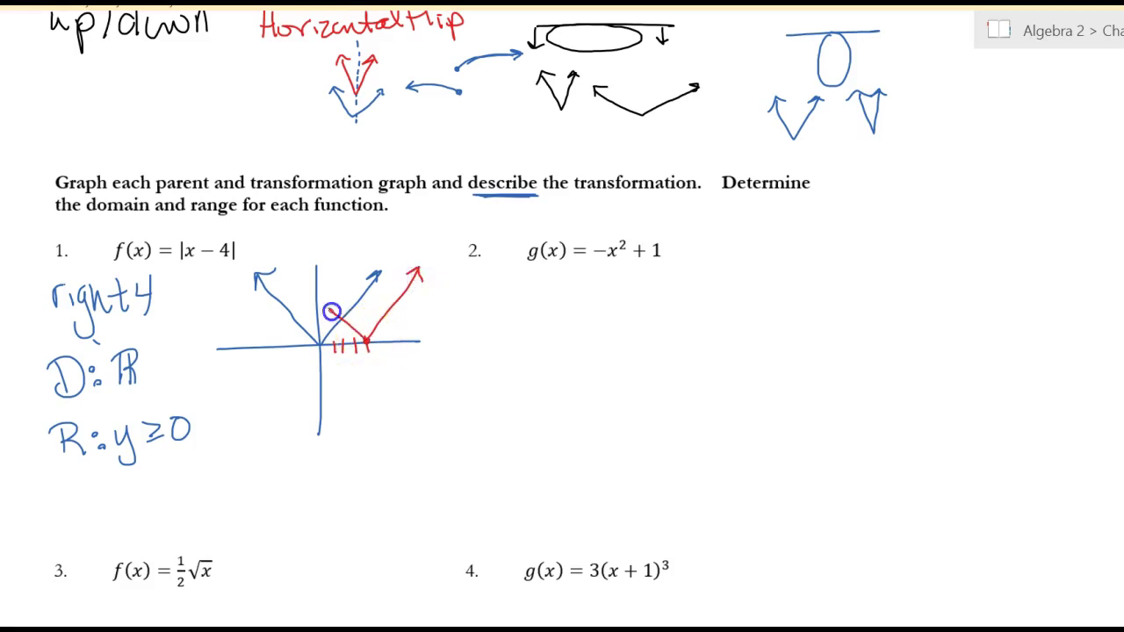
{"action": "left_click_drag", "start_coordinate": [296, 286], "coordinate": [311, 272]}
{"action": "left_click_drag", "start_coordinate": [413, 252], "coordinate": [450, 243]}
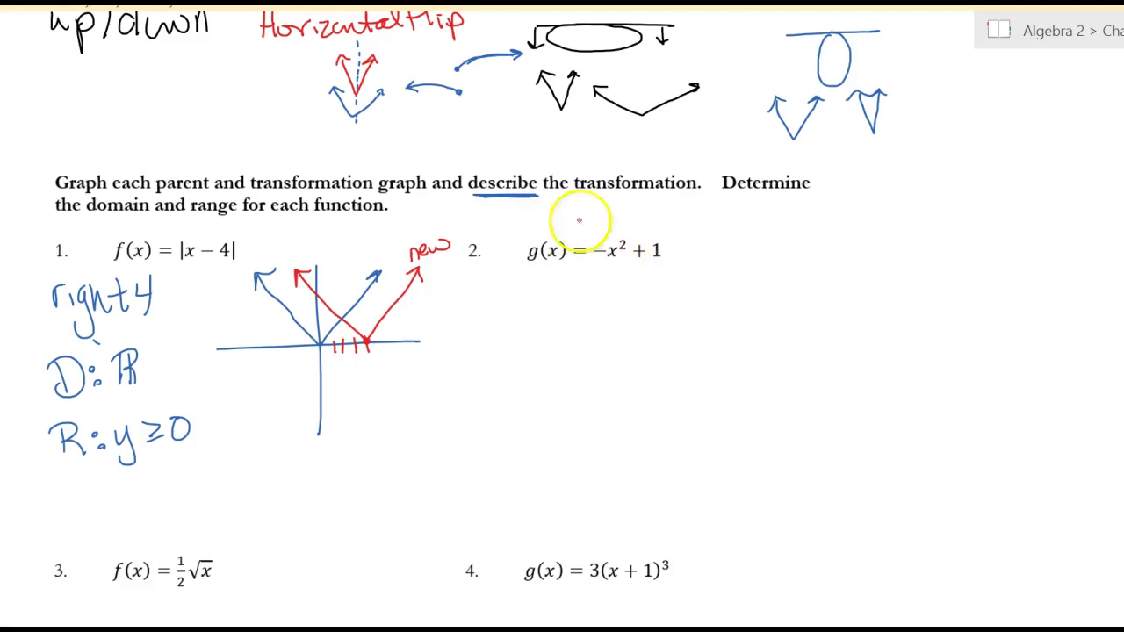
Step: Write the parent function x² in red above problem 2's formula and change the pen to blue
{"action": "mouse_move", "coordinate": [606, 210]}
{"action": "left_mouse_down"}
{"action": "mouse_move", "coordinate": [593, 224]}
{"action": "mouse_move", "coordinate": [624, 221]}
{"action": "left_mouse_up"}
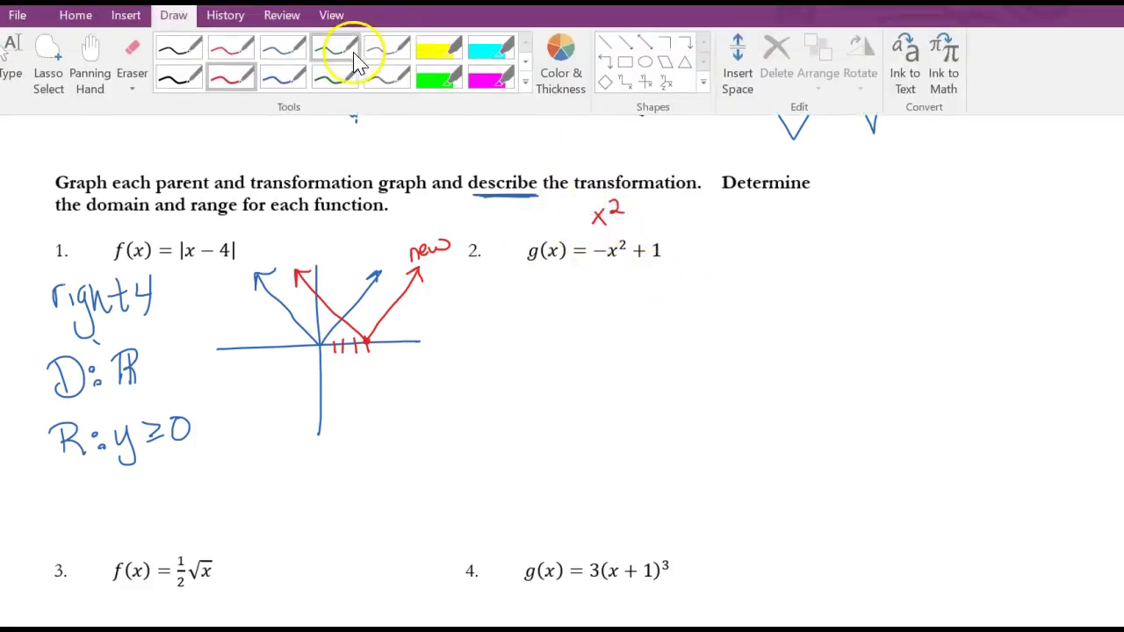
{"action": "left_click", "coordinate": [283, 70]}
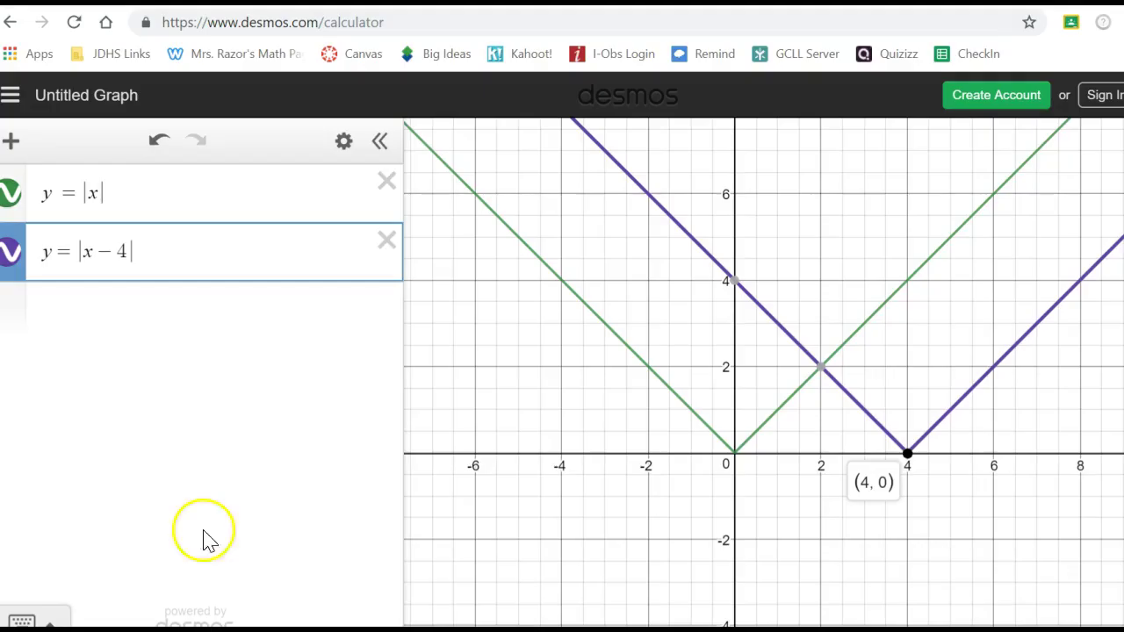
Step: In Desmos, delete both absolute value expressions and graph y = x²
{"action": "left_click", "coordinate": [387, 182]}
{"action": "left_click", "coordinate": [387, 183]}
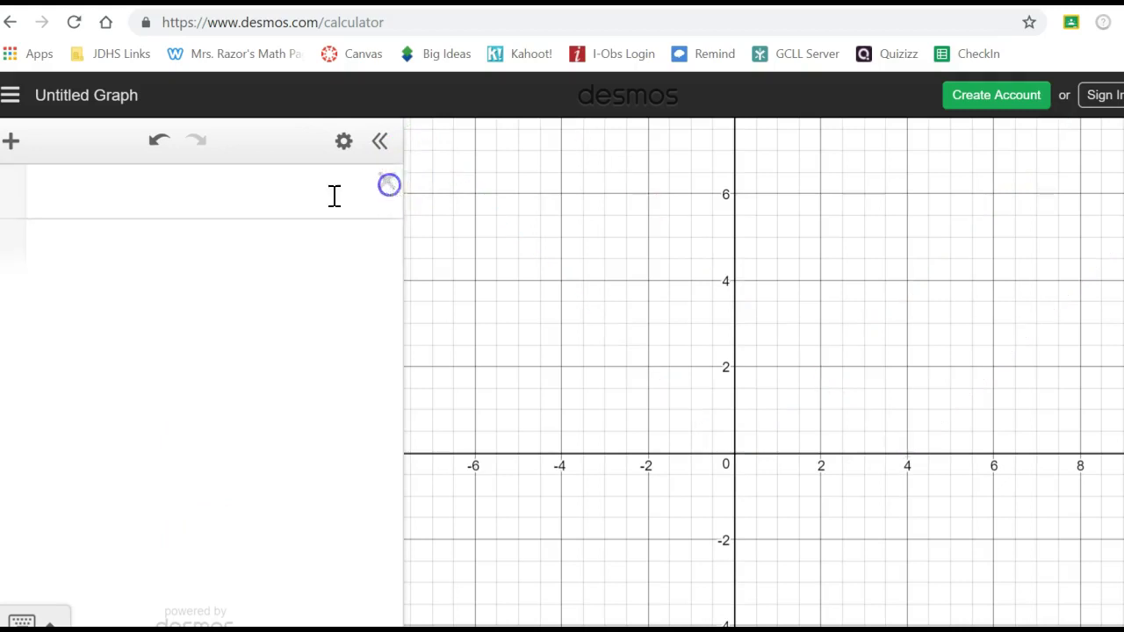
{"action": "left_click", "coordinate": [249, 197]}
{"action": "type", "text": "y=x"}
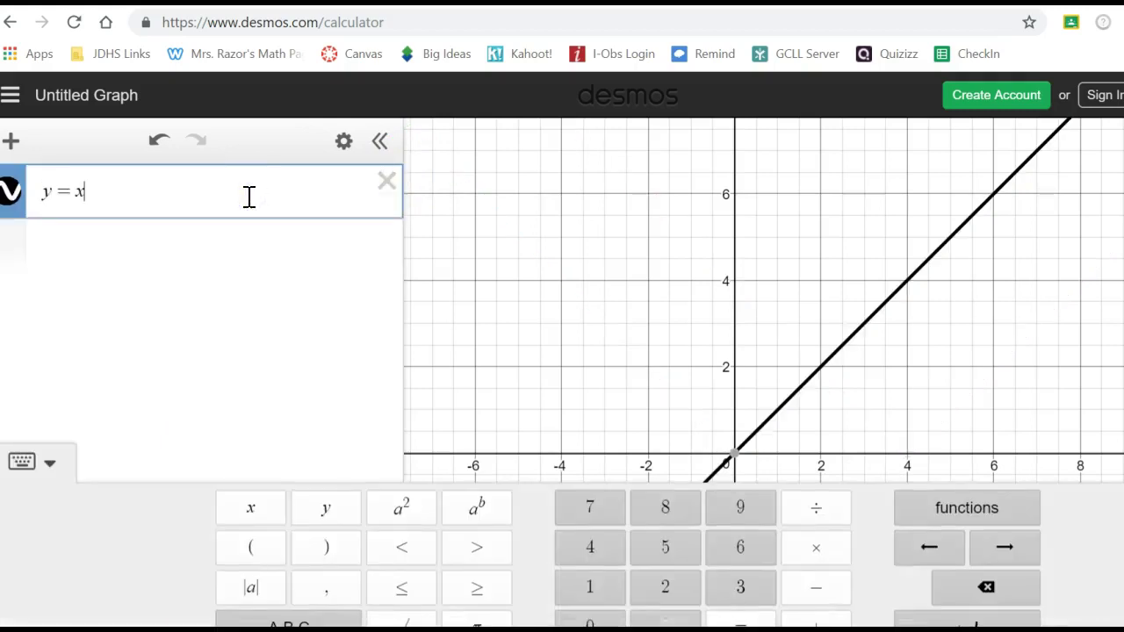
{"action": "type", "text": "^2"}
{"action": "key", "text": "Return"}
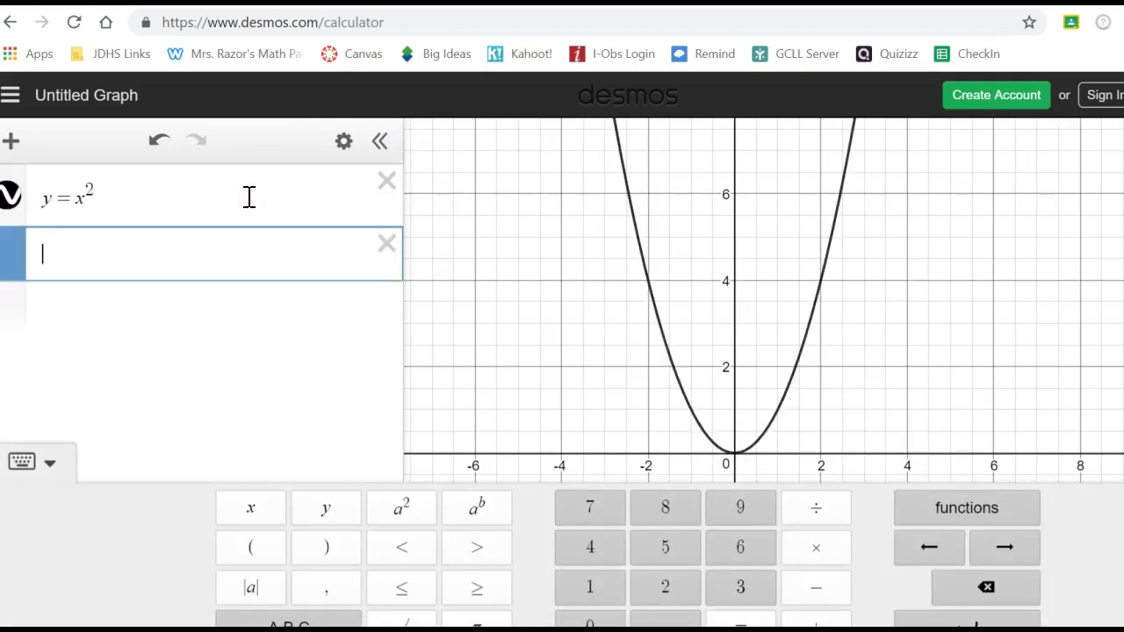
Step: Graph y = −x² as a second expression and extend it to y = −x² + 1
{"action": "type", "text": "y=-x^2"}
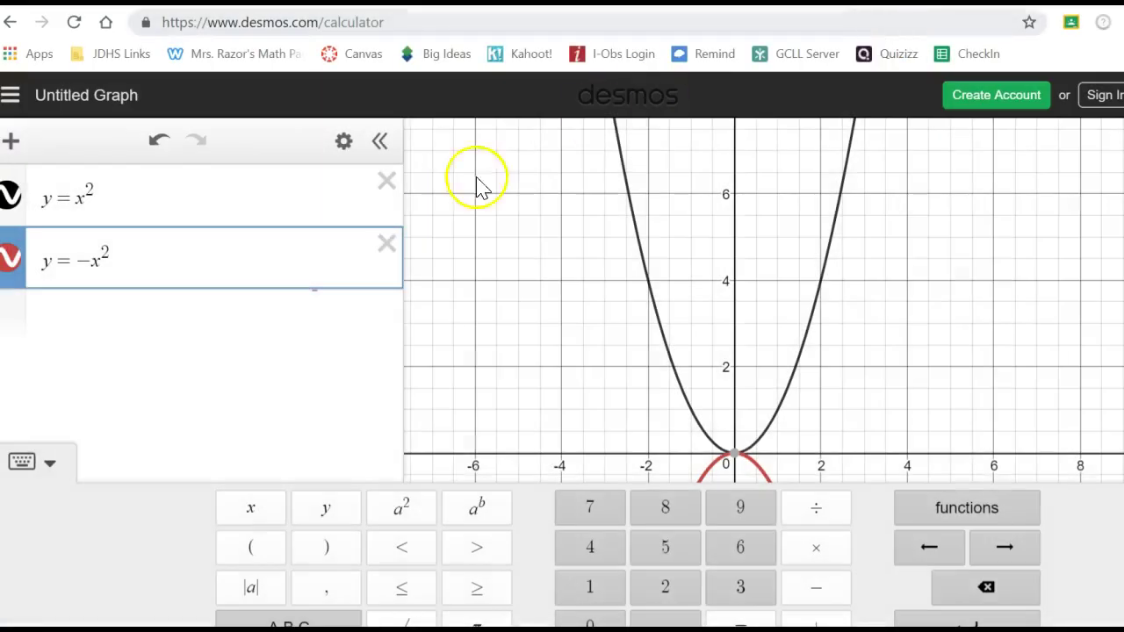
{"action": "left_click", "coordinate": [141, 257]}
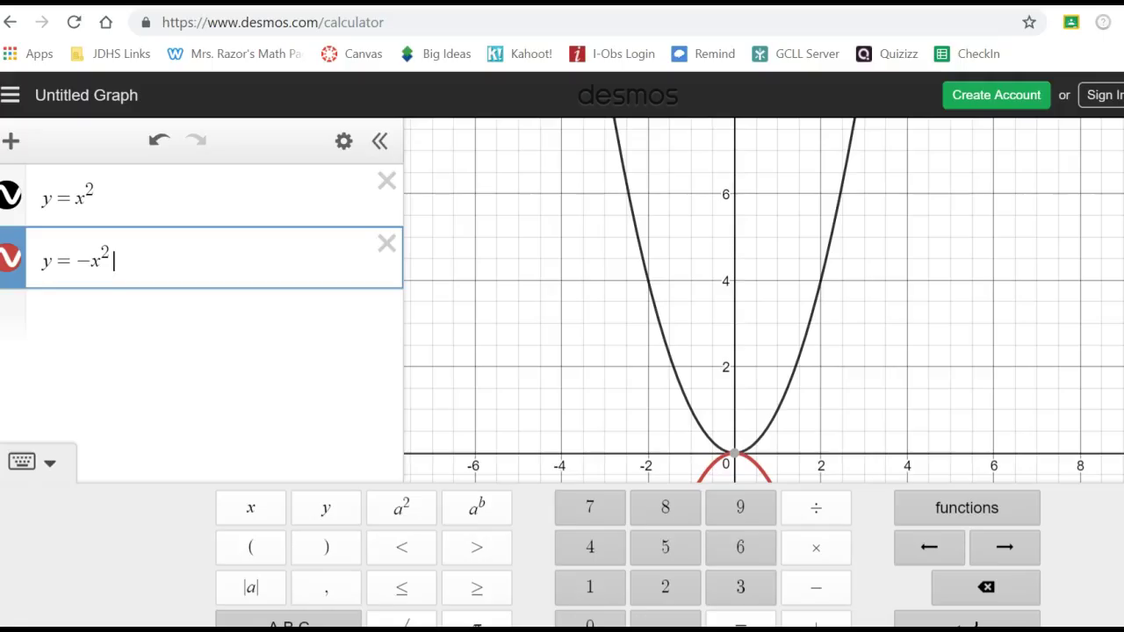
{"action": "type", "text": "+1"}
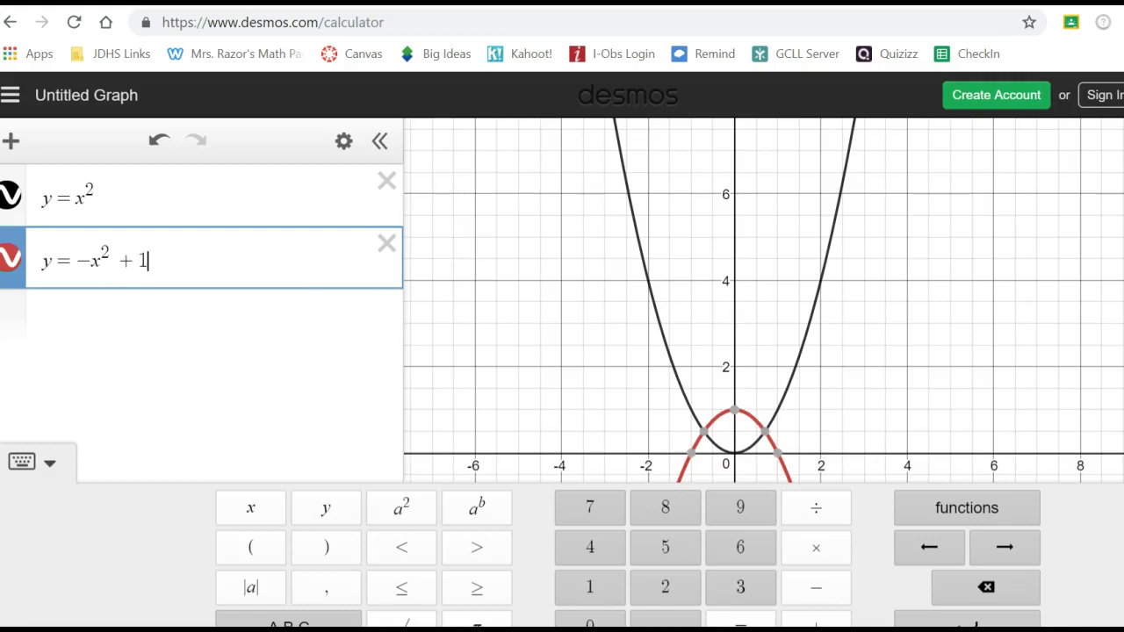
Step: Compare the vertices of the y = x² and y = −x² + 1 parabolas on the graph
{"action": "left_click_drag", "start_coordinate": [880, 339], "coordinate": [880, 297]}
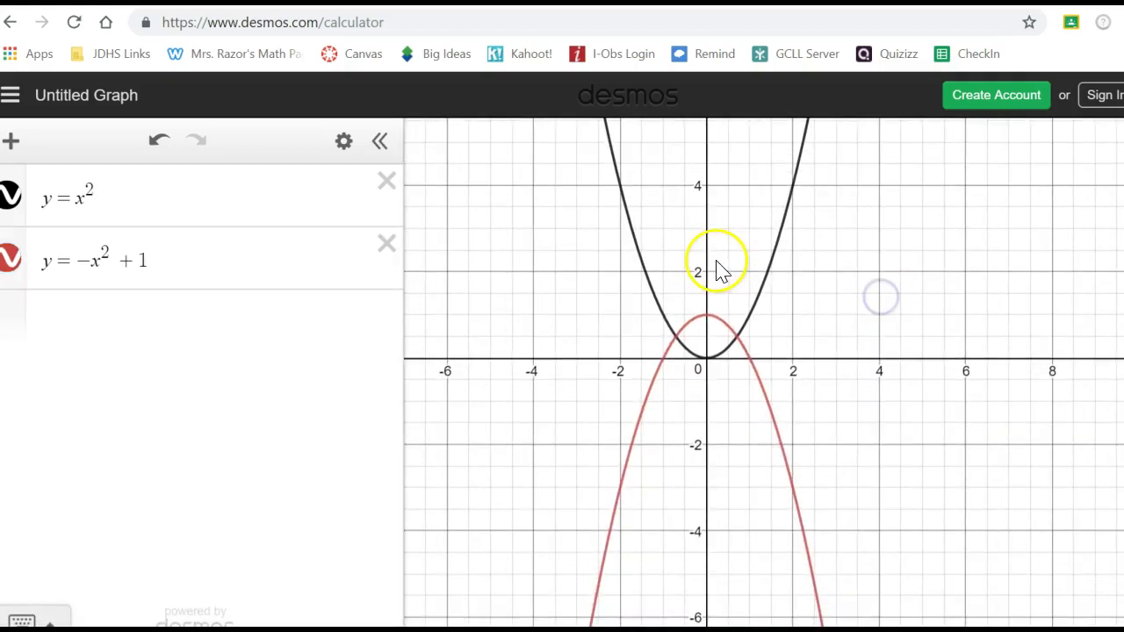
{"action": "left_click", "coordinate": [707, 358]}
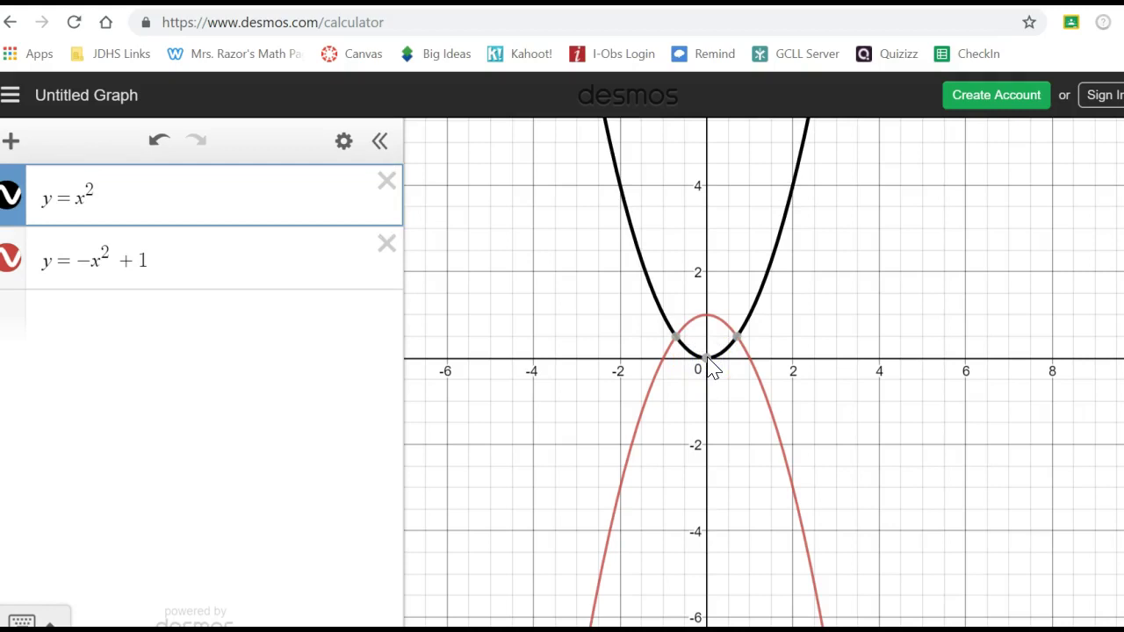
{"action": "left_click", "coordinate": [709, 314]}
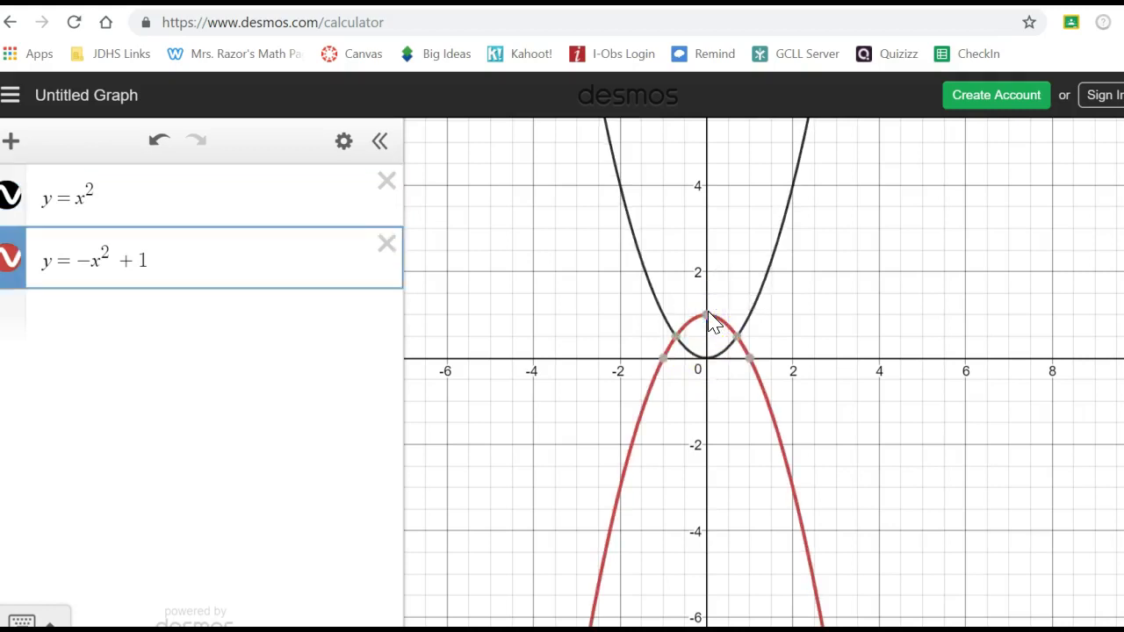
{"action": "mouse_move", "coordinate": [707, 325]}
Step: Switch to the OneNote worksheet and handwrite "up 1" and "flip (vert)" under problem 2
{"action": "left_click", "coordinate": [282, 624]}
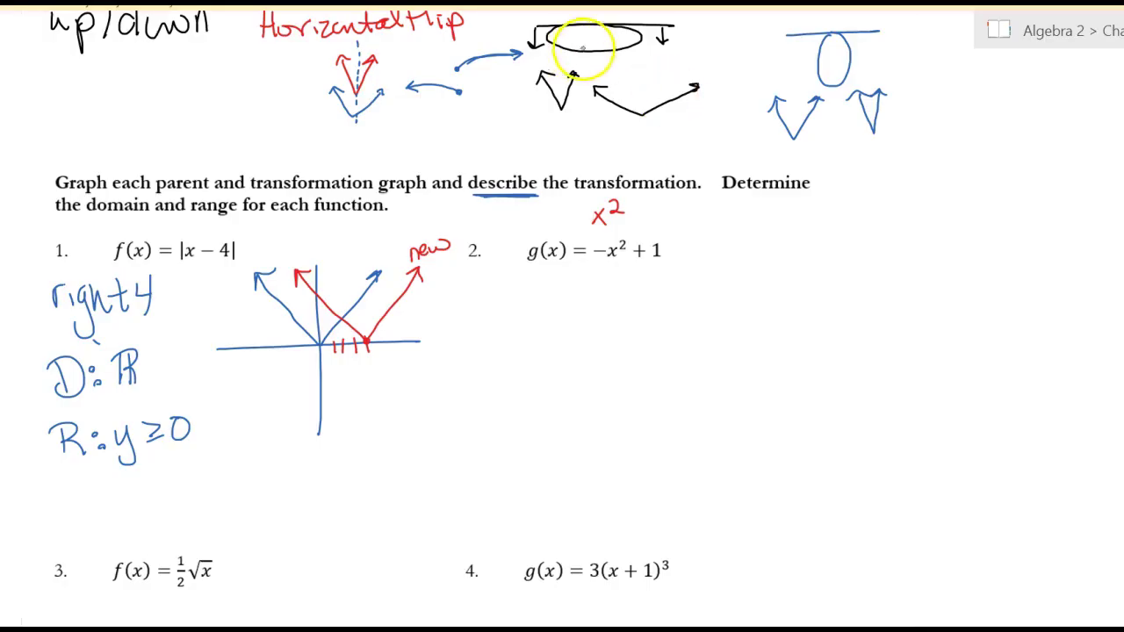
{"action": "left_click_drag", "start_coordinate": [565, 277], "coordinate": [564, 302]}
{"action": "mouse_move", "coordinate": [507, 326]}
{"action": "left_mouse_down"}
{"action": "mouse_move", "coordinate": [547, 360]}
{"action": "mouse_move", "coordinate": [575, 350]}
{"action": "mouse_move", "coordinate": [625, 367]}
{"action": "left_mouse_up"}
{"action": "left_click", "coordinate": [533, 338]}
Step: Beside problem 2, sketch axes with the parent parabola in blue and the flipped parabola raised 1 in red, labelled "new"
{"action": "left_click_drag", "start_coordinate": [831, 222], "coordinate": [840, 427]}
{"action": "left_click_drag", "start_coordinate": [717, 315], "coordinate": [938, 318]}
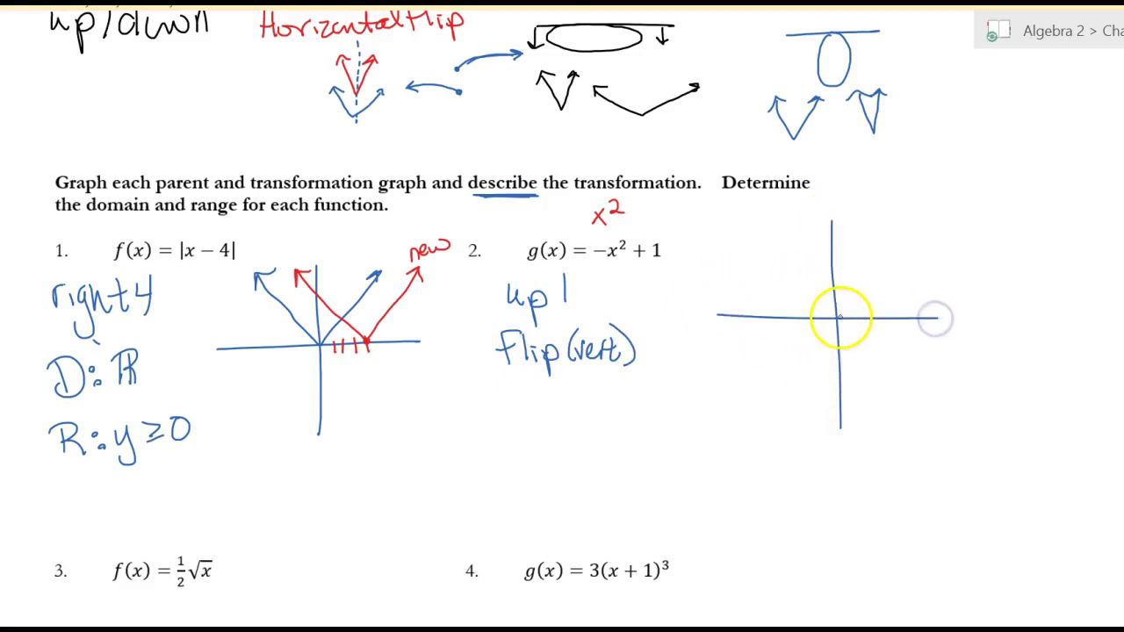
{"action": "mouse_move", "coordinate": [836, 318]}
{"action": "left_mouse_down"}
{"action": "mouse_move", "coordinate": [867, 240]}
{"action": "mouse_move", "coordinate": [811, 283]}
{"action": "mouse_move", "coordinate": [809, 247]}
{"action": "left_mouse_up"}
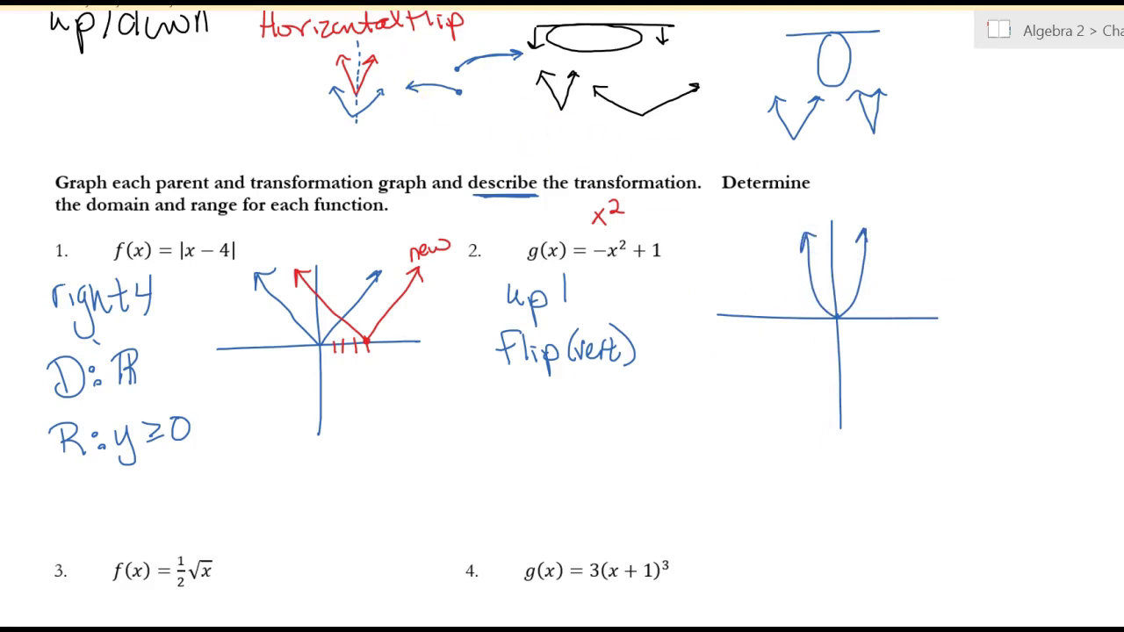
{"action": "left_click", "coordinate": [238, 76]}
{"action": "left_click_drag", "start_coordinate": [836, 301], "coordinate": [865, 393]}
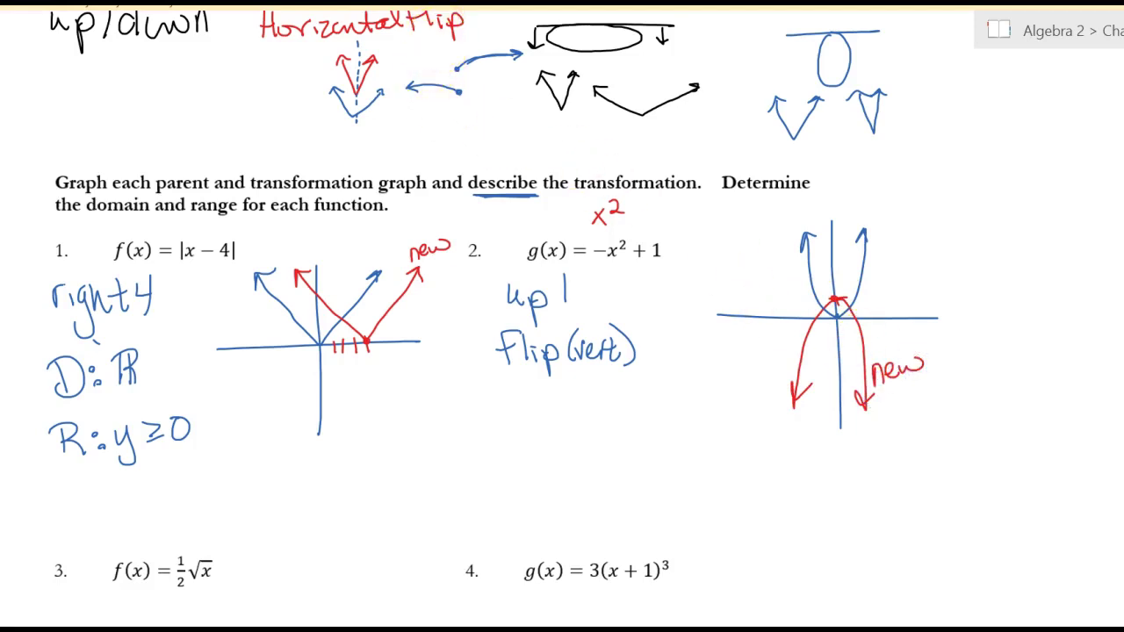
Step: Write the domain "D: ℝ" in black under problem 2's transformation description
{"action": "left_click", "coordinate": [288, 9]}
{"action": "left_click", "coordinate": [175, 81]}
{"action": "left_click_drag", "start_coordinate": [518, 393], "coordinate": [523, 430]}
{"action": "left_click", "coordinate": [560, 406]}
{"action": "left_click", "coordinate": [560, 418]}
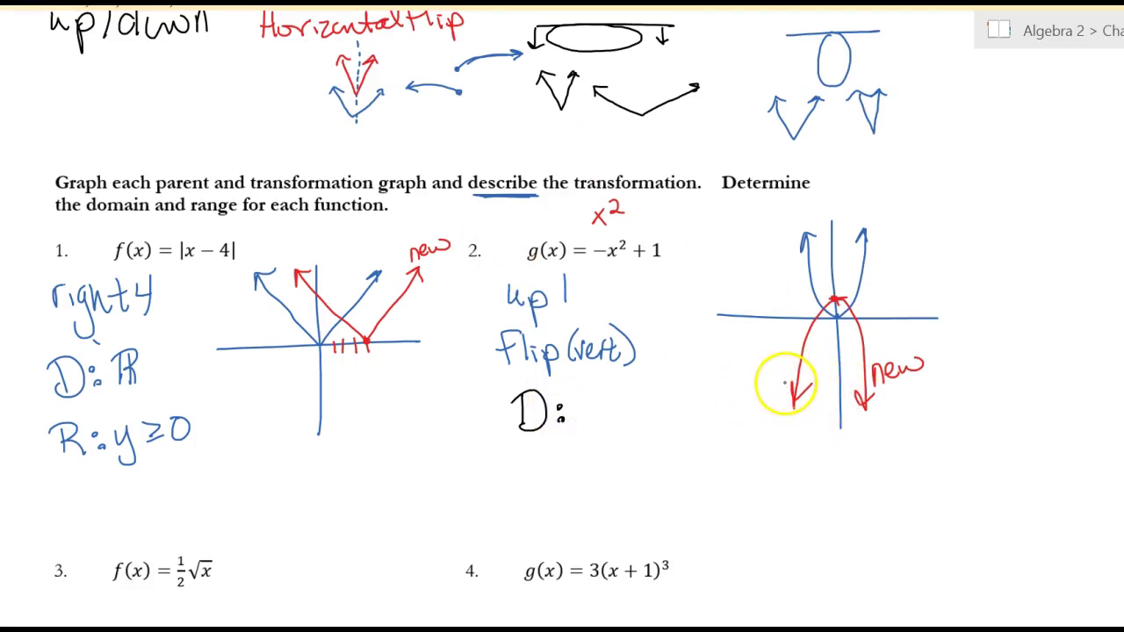
{"action": "left_click_drag", "start_coordinate": [578, 393], "coordinate": [579, 429]}
{"action": "mouse_move", "coordinate": [591, 428]}
{"action": "left_mouse_down"}
{"action": "mouse_move", "coordinate": [584, 396]}
{"action": "mouse_move", "coordinate": [613, 429]}
{"action": "left_mouse_up"}
Step: Write the range "R: y ≤ 1" for problem 2 and mark the new parabola's vertex with a black dot
{"action": "left_click_drag", "start_coordinate": [520, 479], "coordinate": [538, 451]}
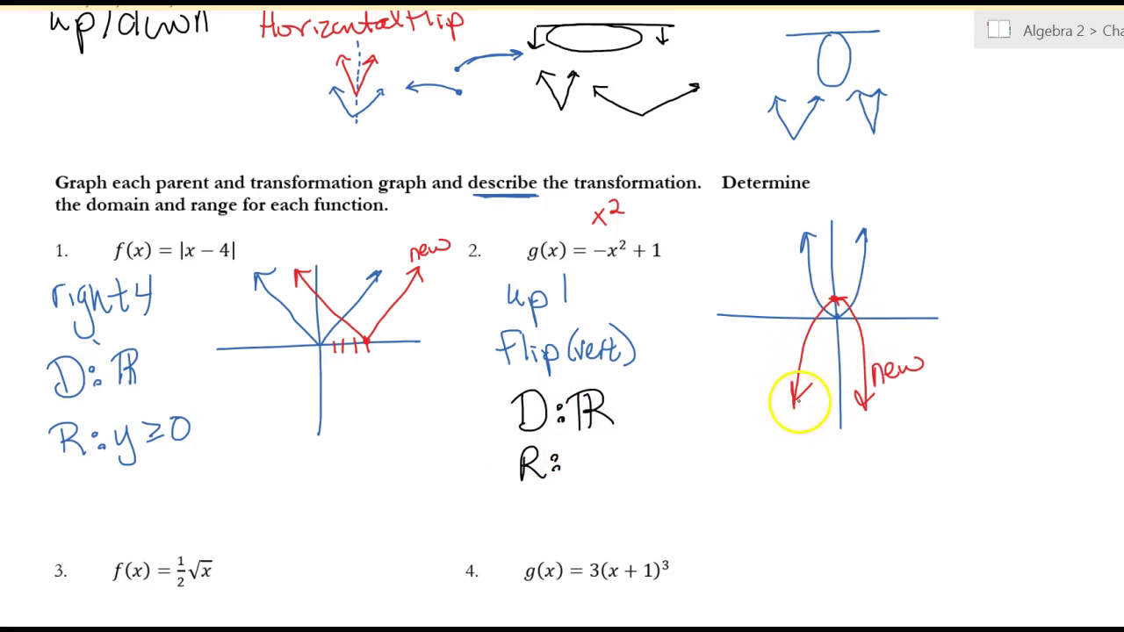
{"action": "mouse_move", "coordinate": [596, 458]}
{"action": "left_mouse_down"}
{"action": "mouse_move", "coordinate": [609, 500]}
{"action": "mouse_move", "coordinate": [646, 475]}
{"action": "mouse_move", "coordinate": [667, 479]}
{"action": "left_mouse_up"}
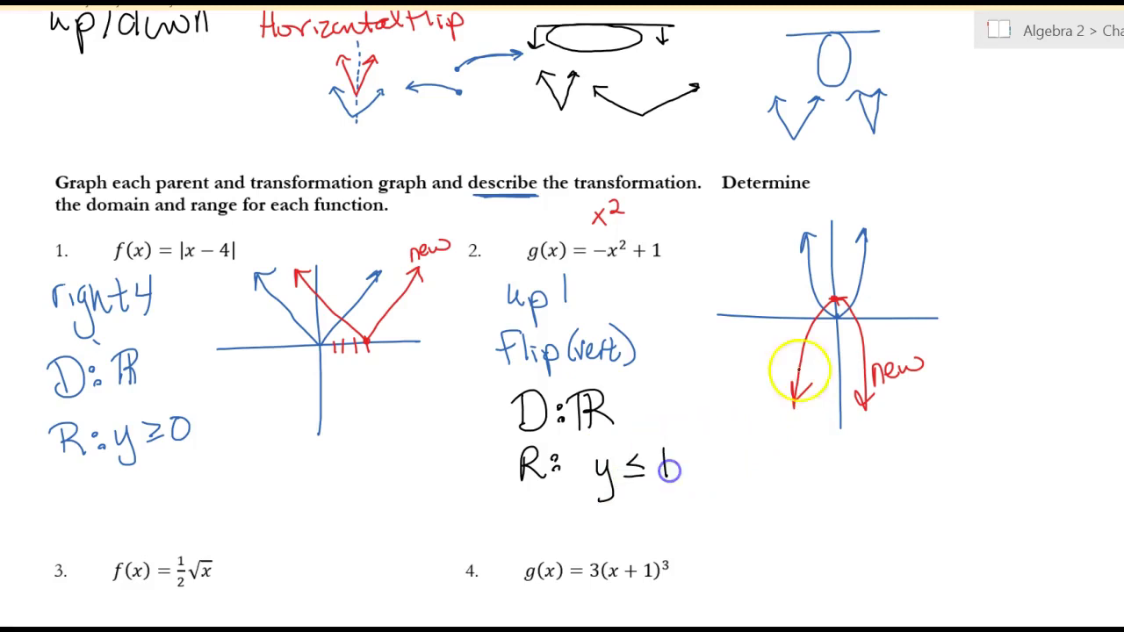
{"action": "left_click", "coordinate": [835, 298]}
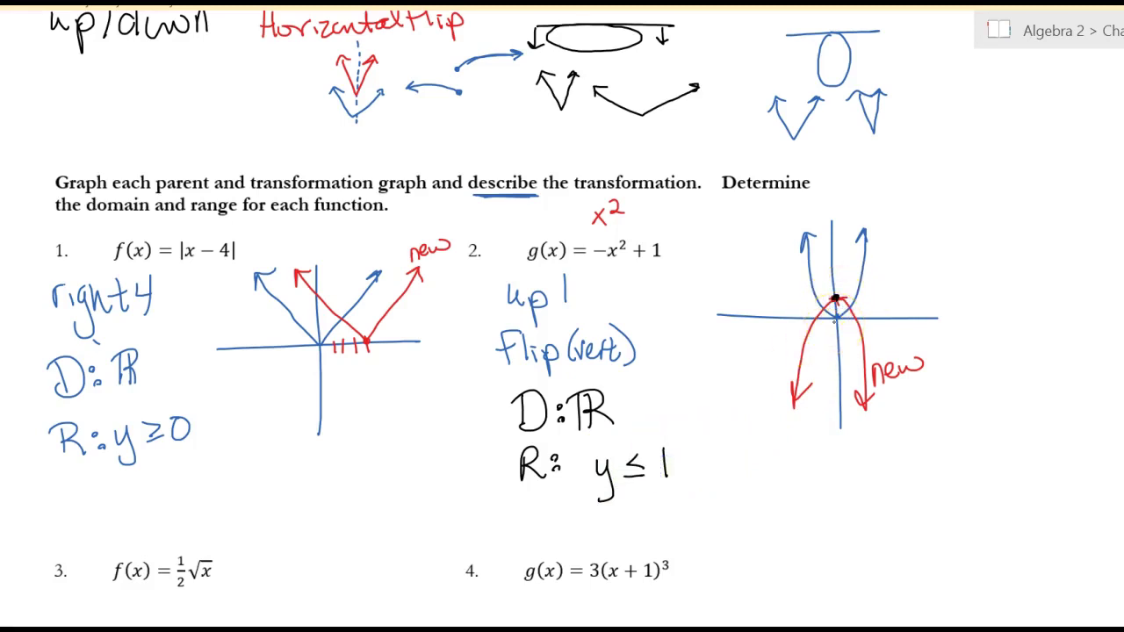
Step: Switch to Desmos and delete both parabola equations, leaving one empty expression ready for entry
{"action": "scroll", "coordinate": [834, 322], "scroll_direction": "down", "scroll_amount": 5}
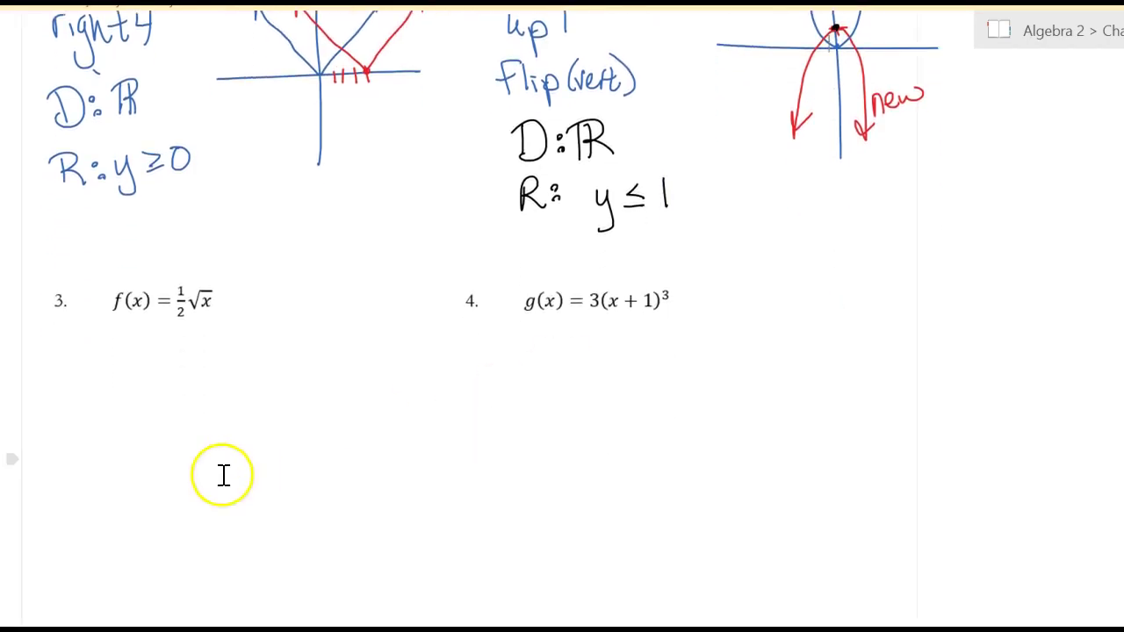
{"action": "key", "text": "alt+Tab"}
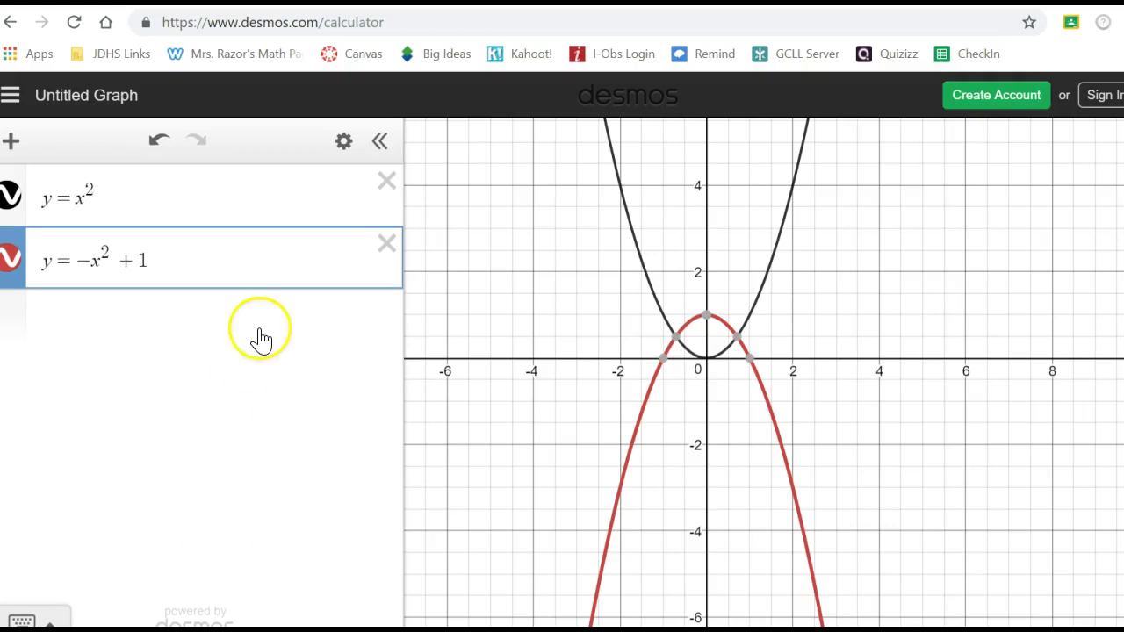
{"action": "left_click", "coordinate": [379, 191]}
{"action": "left_click", "coordinate": [378, 193]}
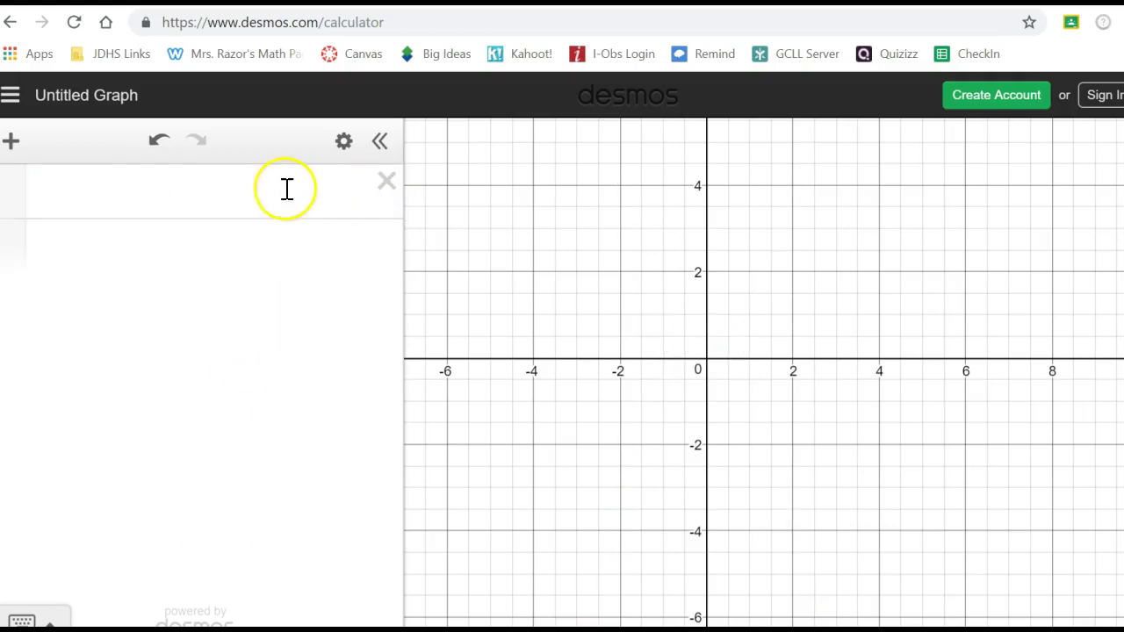
{"action": "left_click", "coordinate": [279, 188]}
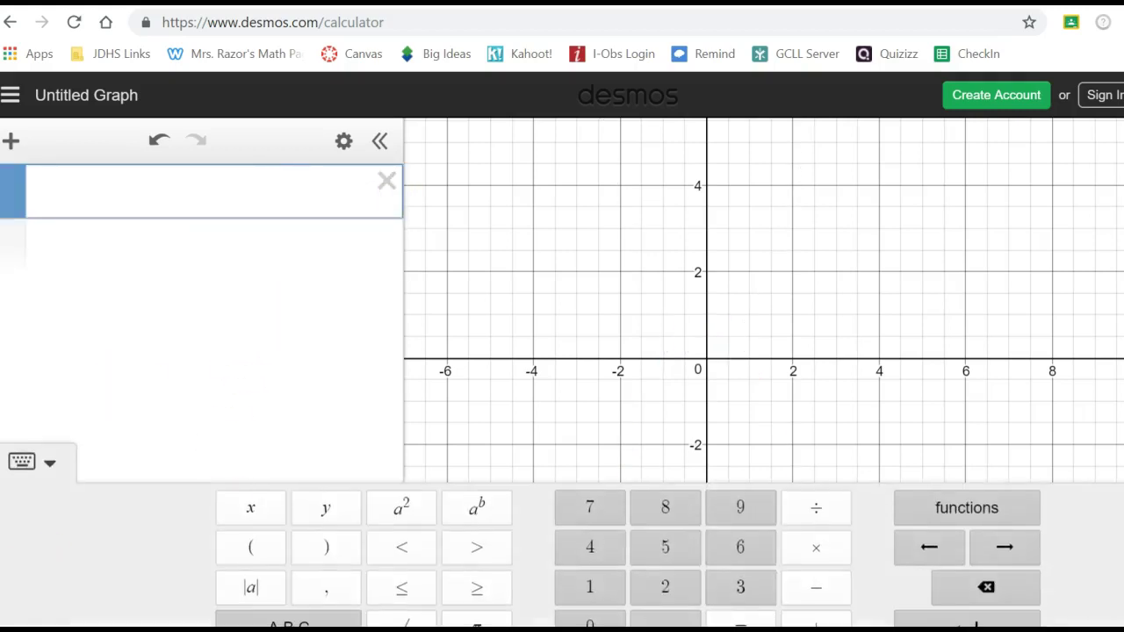
Step: Graph problem 3's parent function y = √x and its transformation y = 1/2 √x in Desmos
{"action": "key", "text": "alt+Tab"}
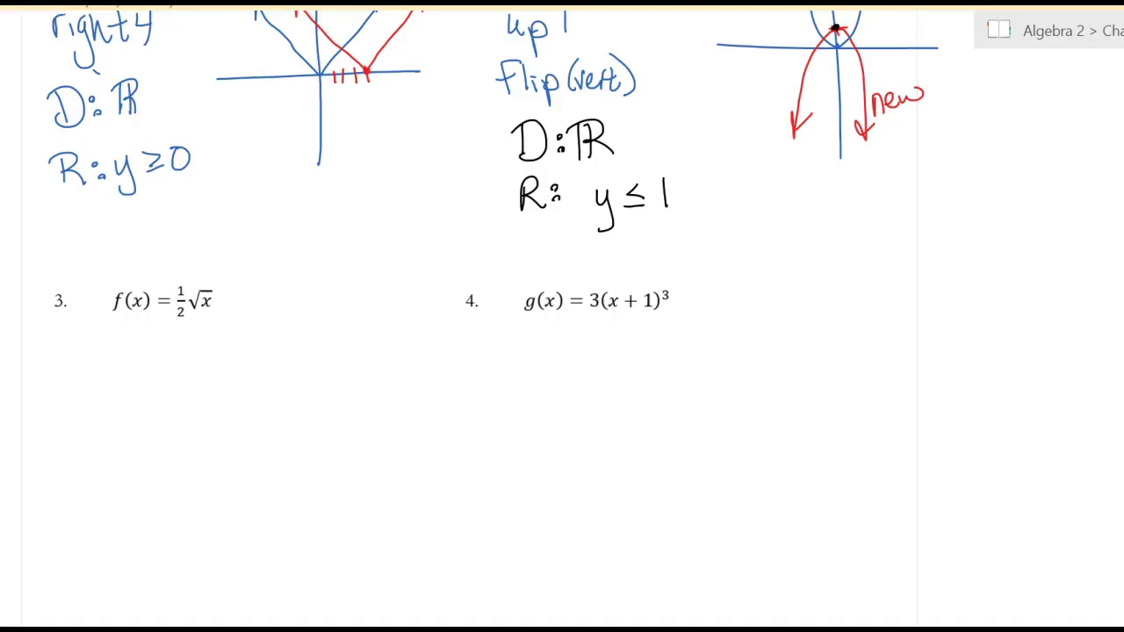
{"action": "key", "text": "alt+Tab"}
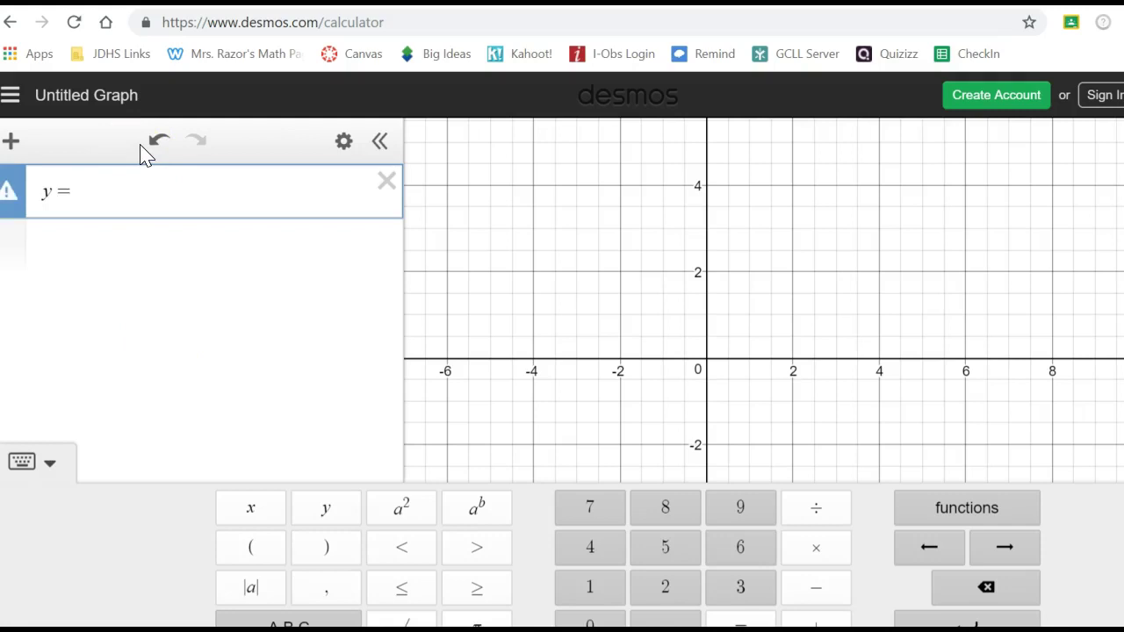
{"action": "left_click", "coordinate": [401, 623]}
{"action": "type", "text": "x"}
{"action": "key", "text": "Return"}
{"action": "type", "text": "y=1/2"}
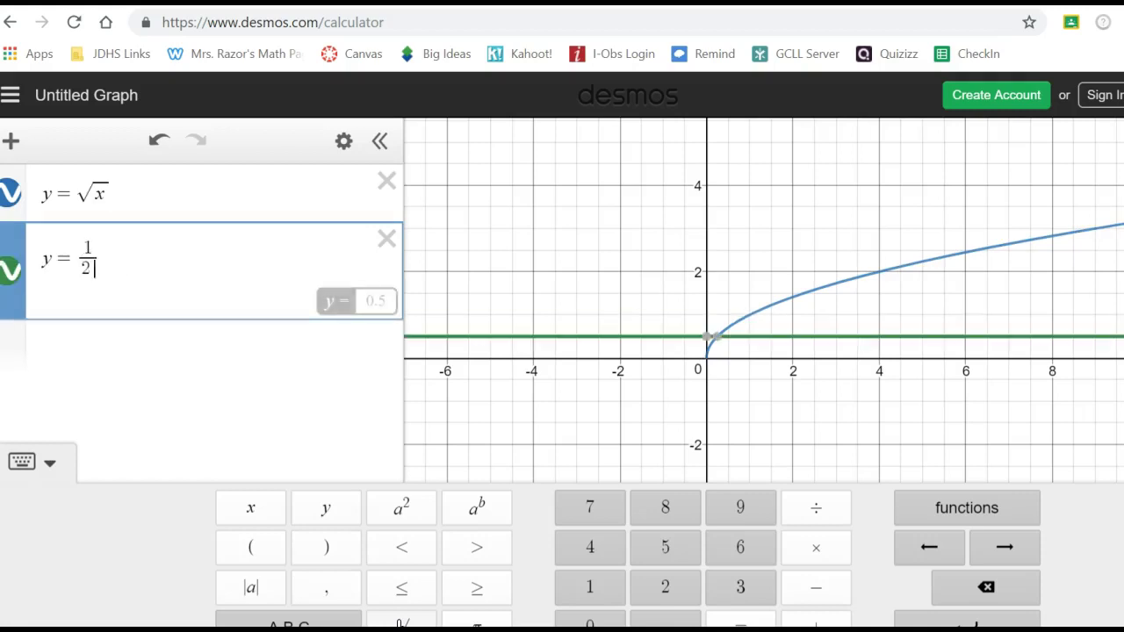
{"action": "left_click", "coordinate": [423, 616]}
{"action": "type", "text": "x"}
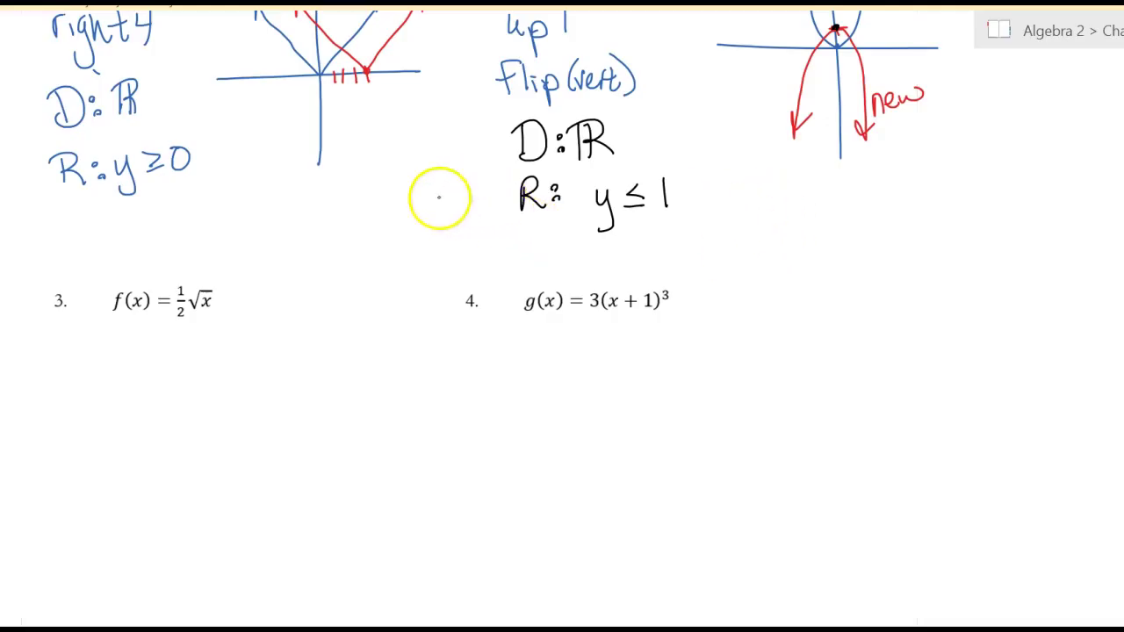
Step: Switch to OneNote, handwrite "shrink" under problem 3, and sketch axes with the parent square root curve in black beside it
{"action": "left_click_drag", "start_coordinate": [44, 345], "coordinate": [27, 370]}
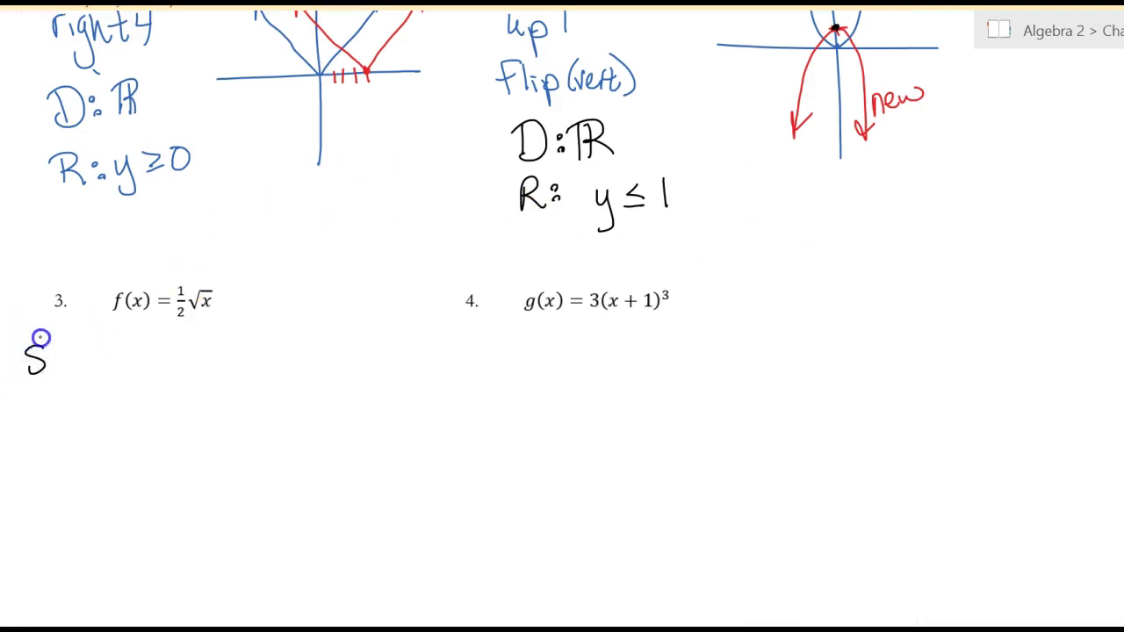
{"action": "left_click_drag", "start_coordinate": [143, 345], "coordinate": [160, 365]}
{"action": "left_click_drag", "start_coordinate": [279, 332], "coordinate": [289, 494]}
{"action": "left_click_drag", "start_coordinate": [192, 427], "coordinate": [403, 421]}
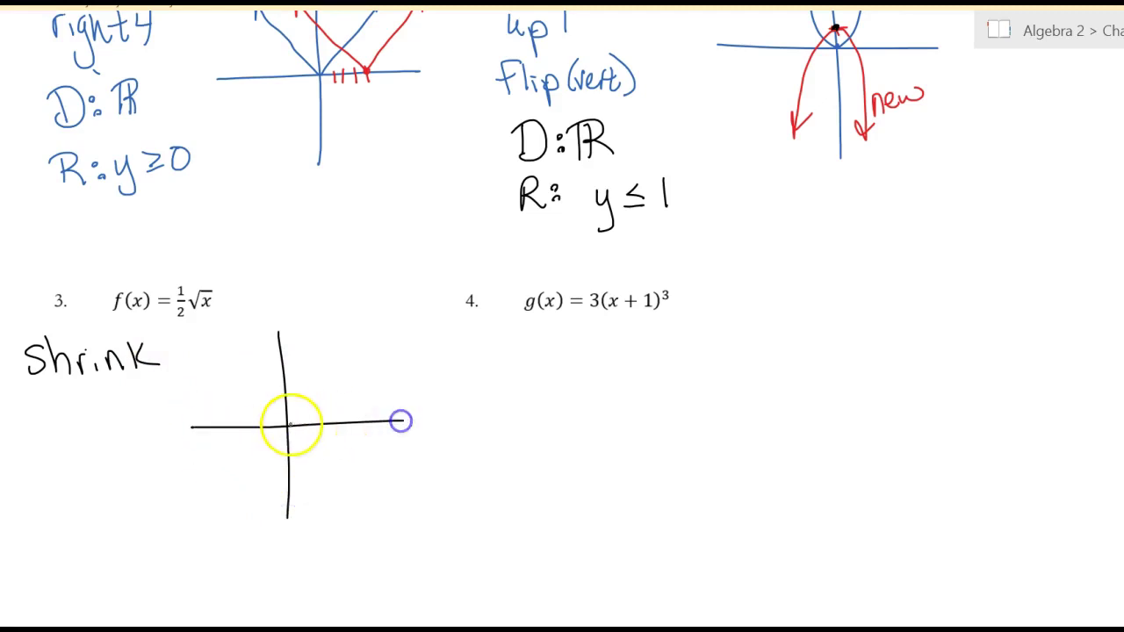
{"action": "left_click_drag", "start_coordinate": [287, 424], "coordinate": [381, 387]}
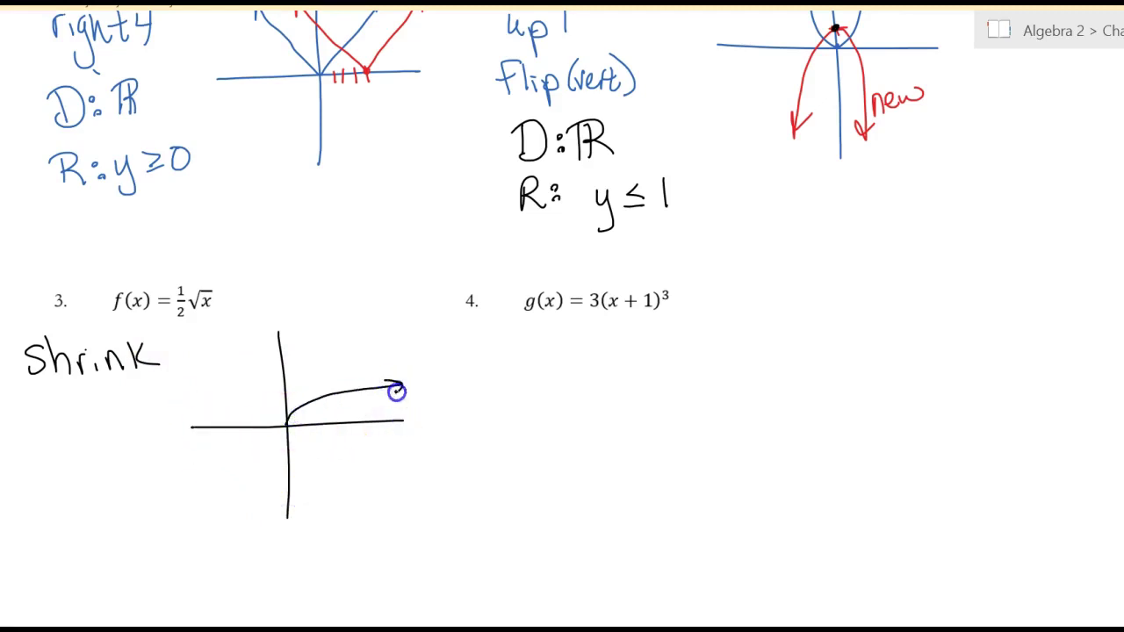
Step: Draw the flatter transformed square root curve in red on problem 3's axes and label it "new"
{"action": "left_click", "coordinate": [339, 7]}
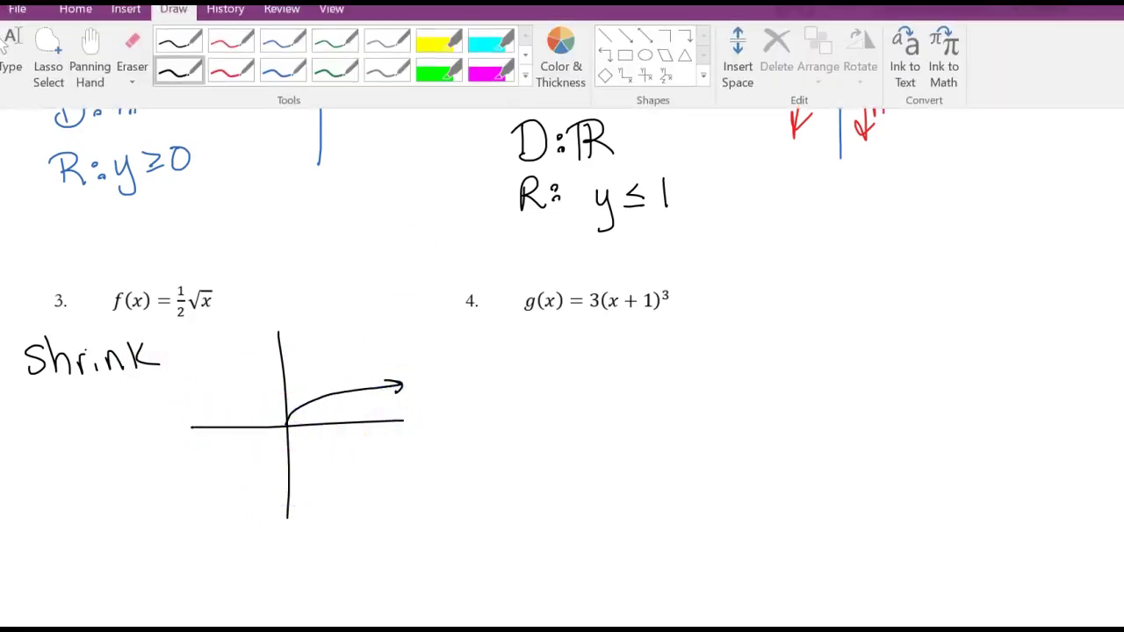
{"action": "left_click", "coordinate": [239, 80]}
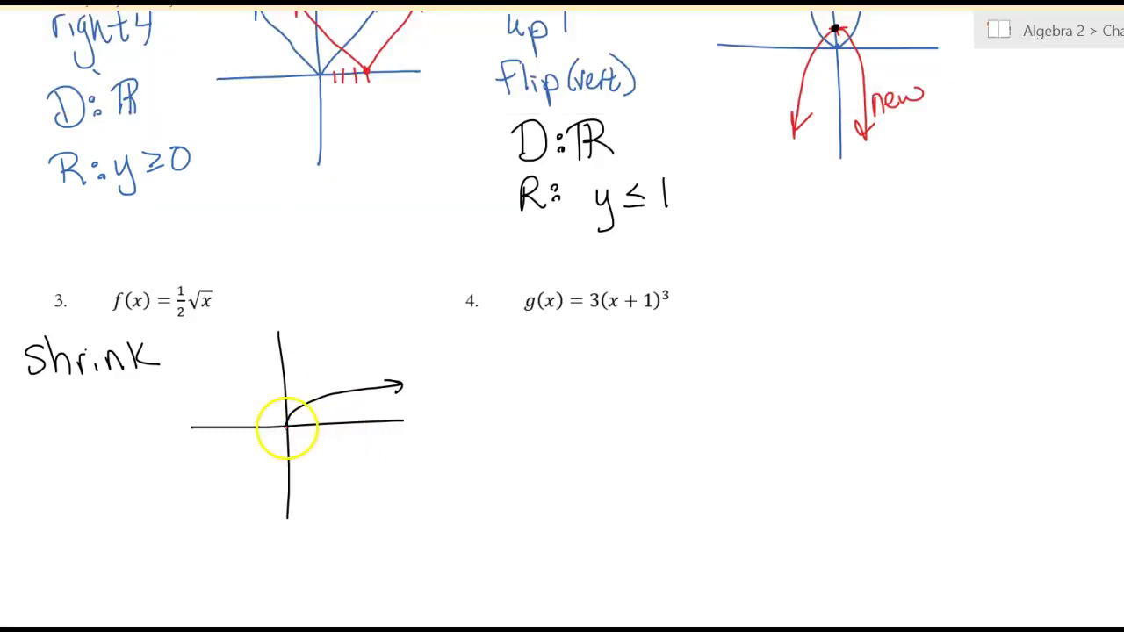
{"action": "left_click_drag", "start_coordinate": [286, 428], "coordinate": [411, 398]}
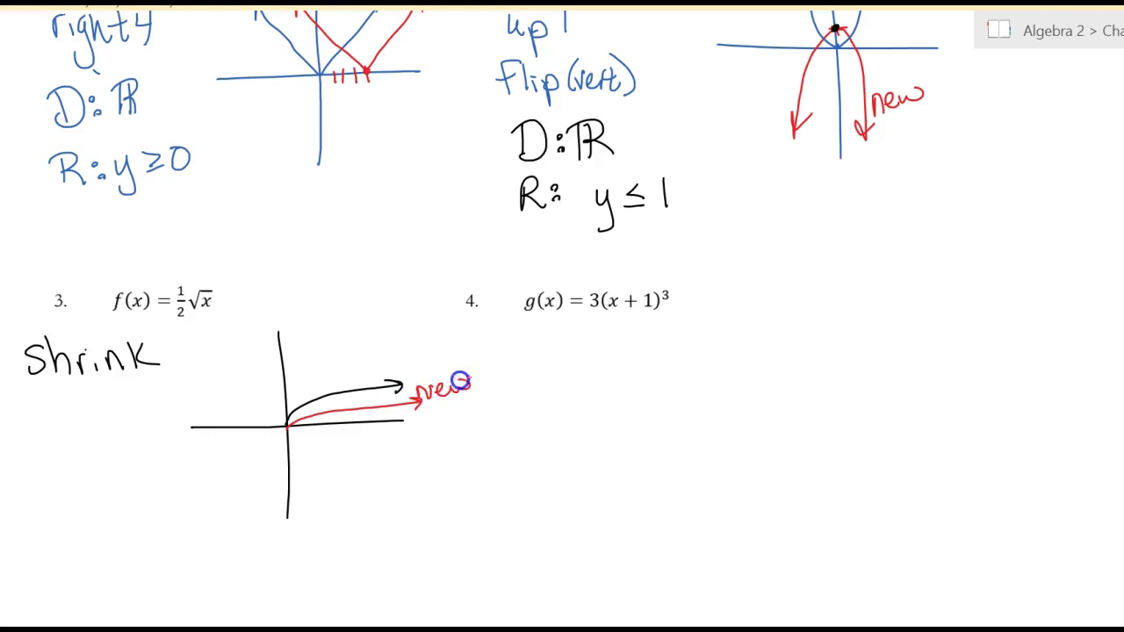
Step: Write the domain "D: x ≥ 0" in red under problem 3's description
{"action": "left_click_drag", "start_coordinate": [27, 428], "coordinate": [37, 457]}
{"action": "left_click", "coordinate": [64, 433]}
{"action": "left_click", "coordinate": [64, 444]}
{"action": "mouse_move", "coordinate": [94, 426]}
{"action": "left_mouse_down"}
{"action": "mouse_move", "coordinate": [96, 450]}
{"action": "mouse_move", "coordinate": [106, 450]}
{"action": "left_mouse_up"}
{"action": "key", "text": "ctrl+z"}
{"action": "key", "text": "ctrl+z"}
{"action": "left_click_drag", "start_coordinate": [103, 442], "coordinate": [110, 438]}
{"action": "left_click_drag", "start_coordinate": [151, 421], "coordinate": [152, 422]}
Step: Write the range "R: y ≥ 0" in red below problem 3's domain
{"action": "mouse_move", "coordinate": [35, 497]}
{"action": "left_mouse_down"}
{"action": "mouse_move", "coordinate": [38, 522]}
{"action": "mouse_move", "coordinate": [96, 515]}
{"action": "mouse_move", "coordinate": [91, 534]}
{"action": "left_mouse_up"}
{"action": "left_click", "coordinate": [65, 497]}
{"action": "left_click", "coordinate": [77, 522]}
{"action": "left_click_drag", "start_coordinate": [119, 494], "coordinate": [135, 507]}
{"action": "left_click_drag", "start_coordinate": [123, 518], "coordinate": [138, 511]}
{"action": "mouse_move", "coordinate": [158, 472]}
{"action": "left_mouse_down"}
{"action": "mouse_move", "coordinate": [150, 494]}
{"action": "mouse_move", "coordinate": [156, 474]}
{"action": "left_mouse_up"}
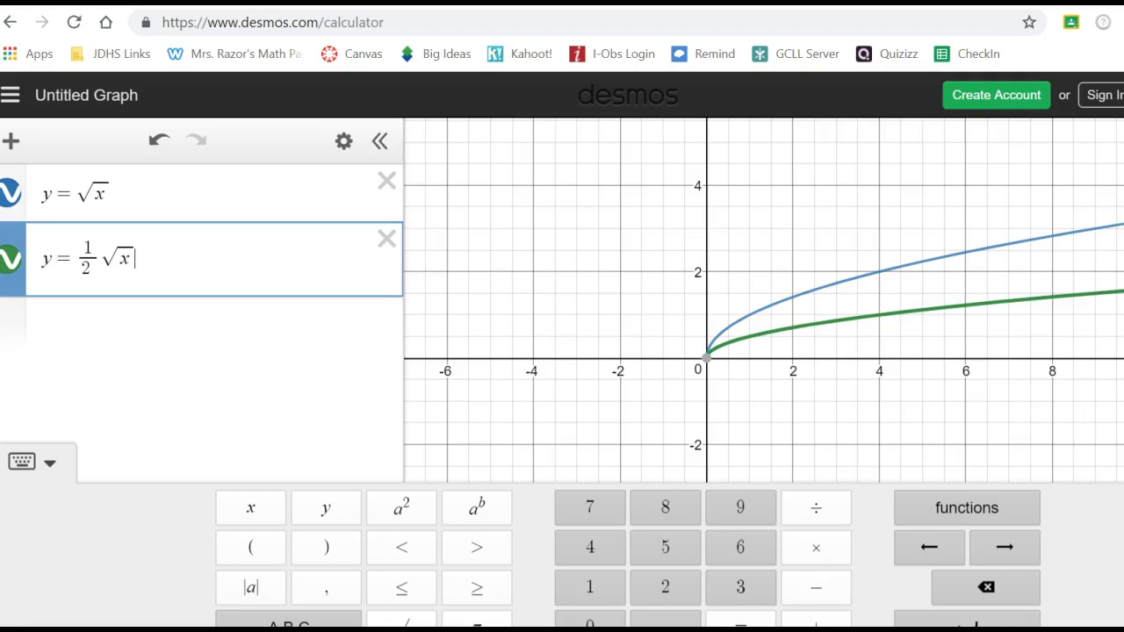
Step: Switch to Desmos and replace the square root equations with y = x³ and y = 3(x + 1)³
{"action": "left_click", "coordinate": [386, 239]}
{"action": "left_click", "coordinate": [388, 185]}
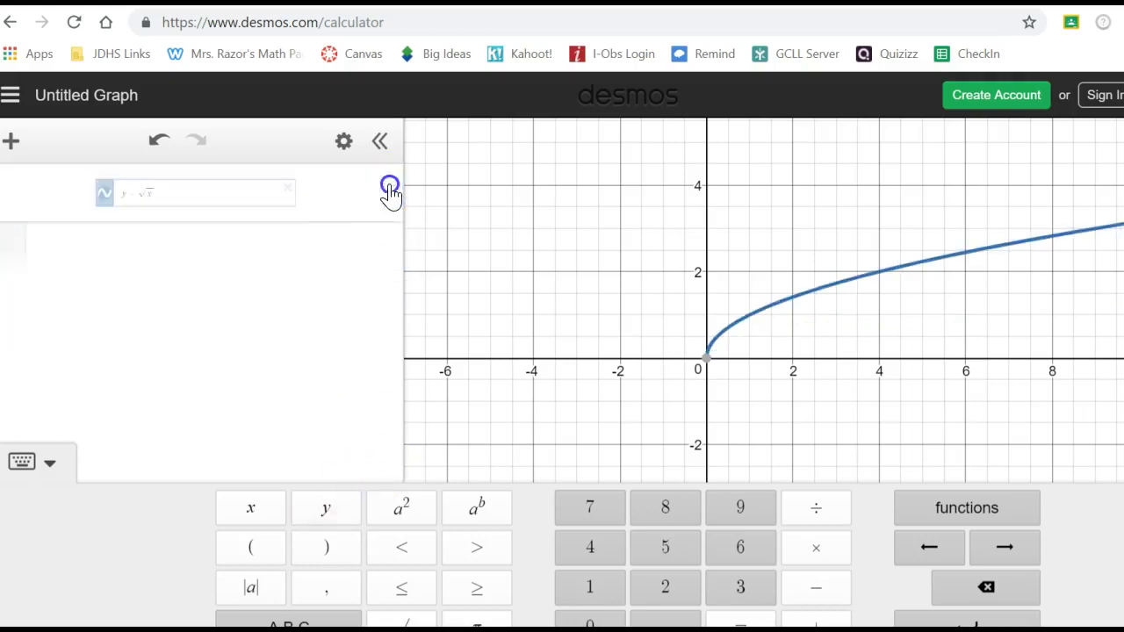
{"action": "type", "text": "y=x"}
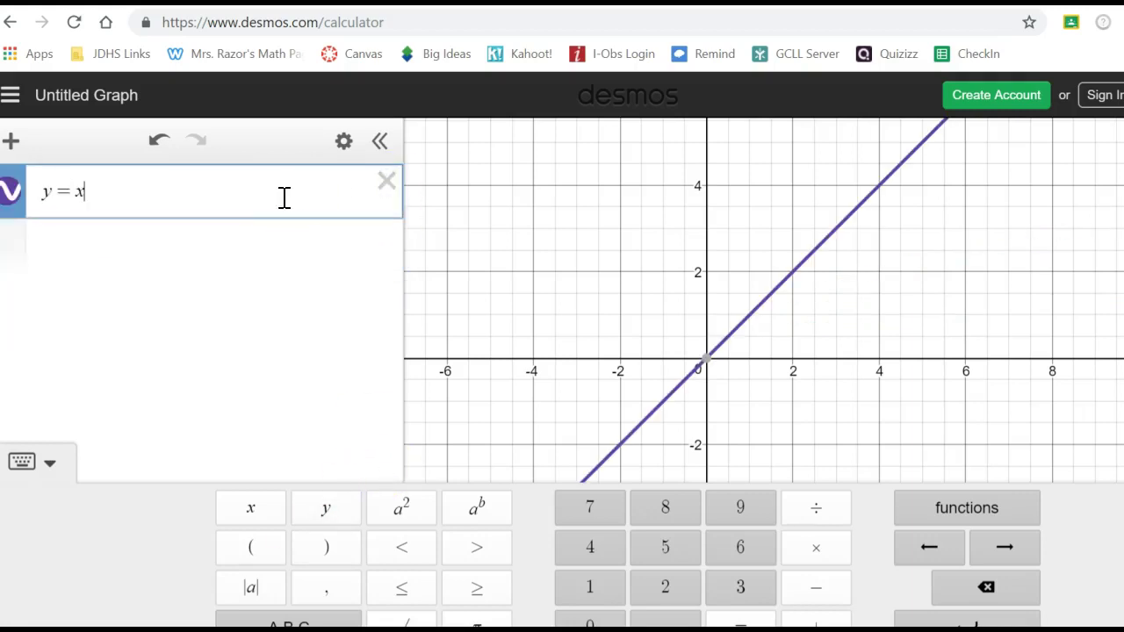
{"action": "type", "text": "^3"}
{"action": "key", "text": "Return"}
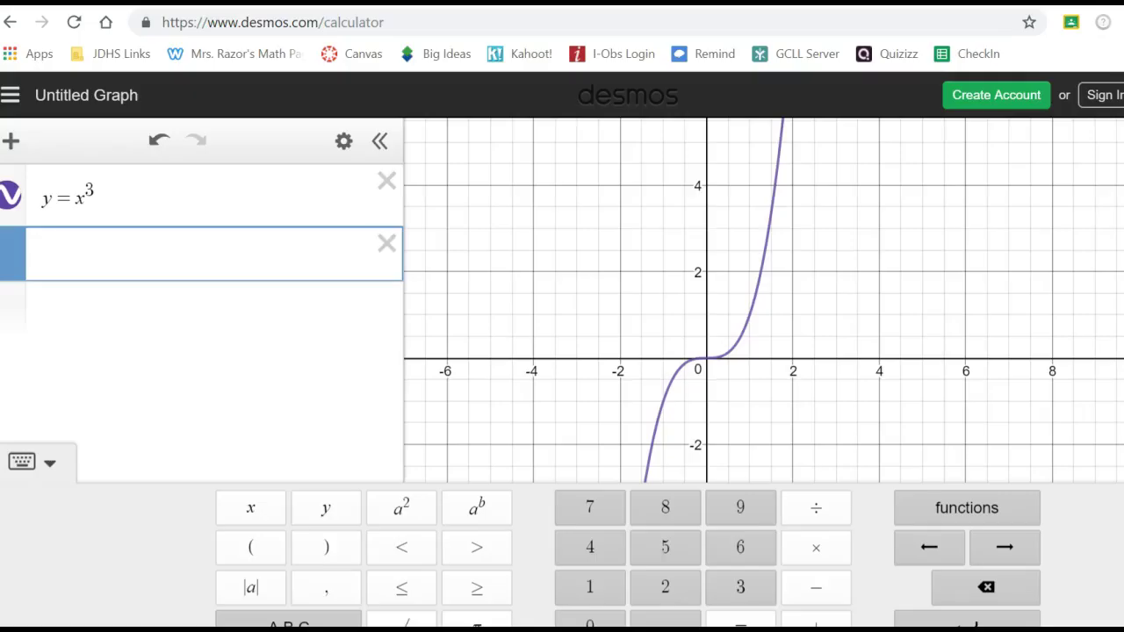
{"action": "type", "text": "3(x+1"}
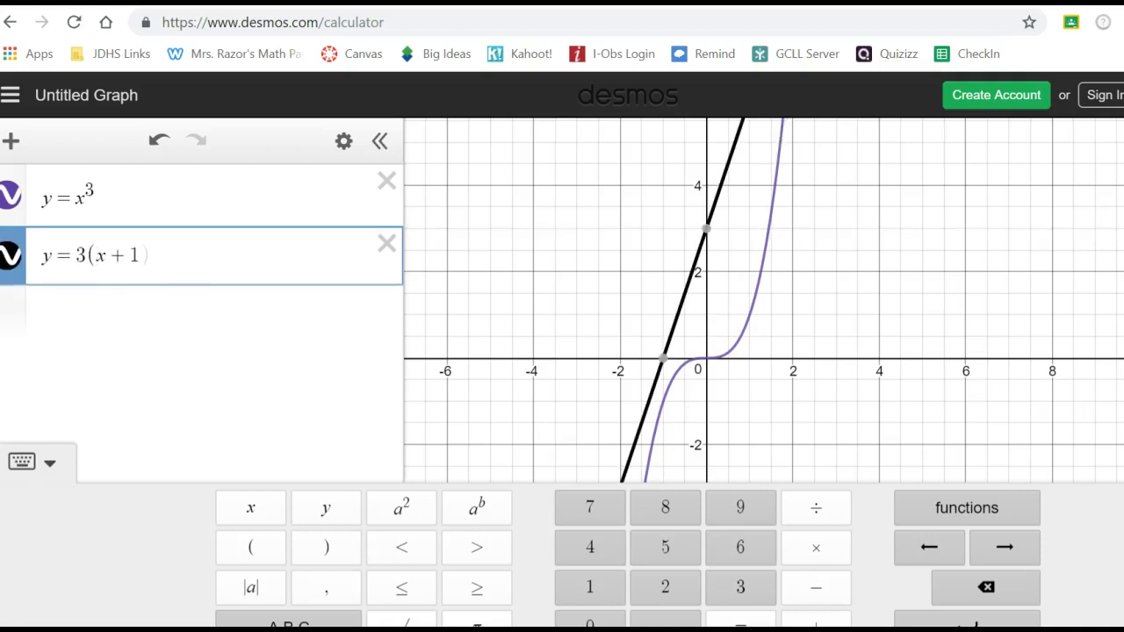
{"action": "type", "text": ")^3"}
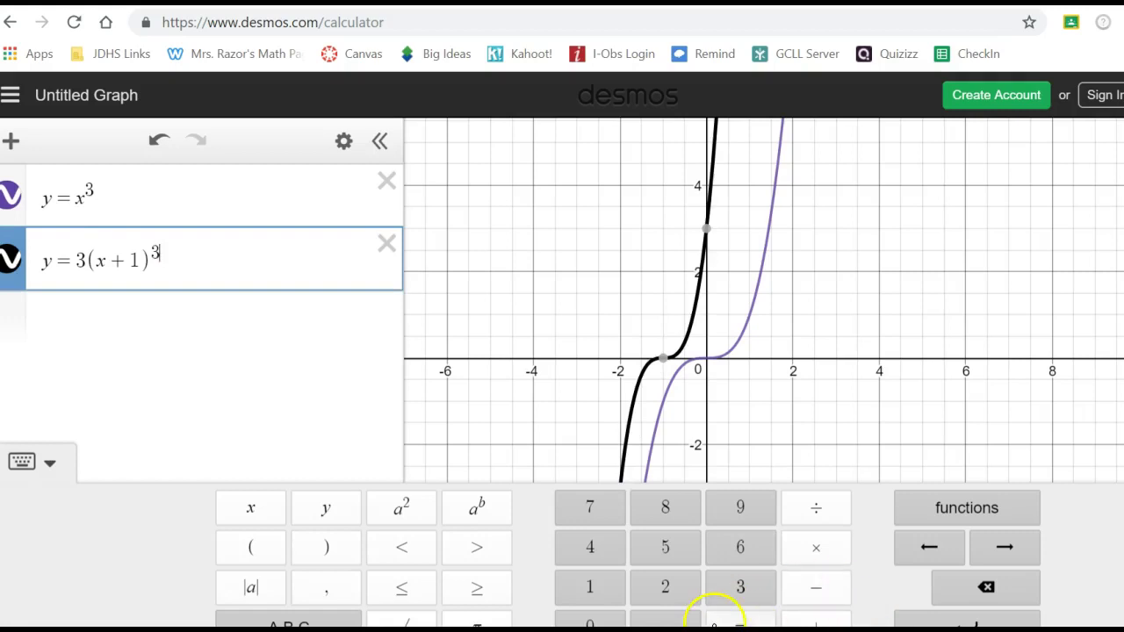
Step: Compare the two cubics' center points and, in OneNote, write "left 1" and "stretch" in black under problem 4, marking its 3 and 1 with arrows
{"action": "left_click", "coordinate": [710, 362]}
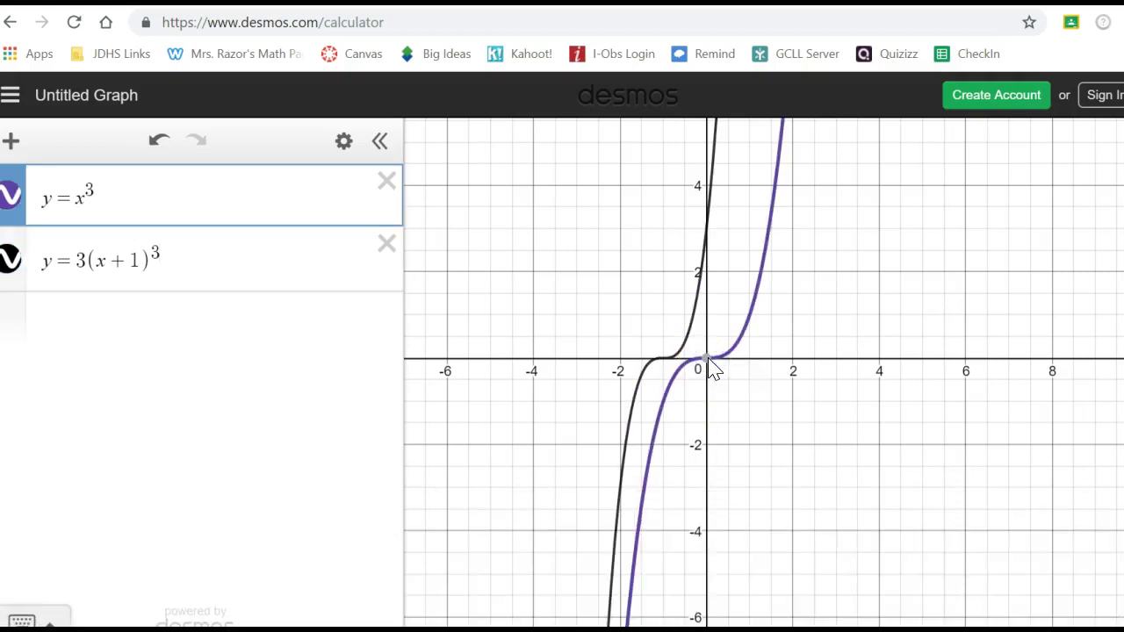
{"action": "left_click", "coordinate": [664, 362]}
{"action": "mouse_move", "coordinate": [668, 368]}
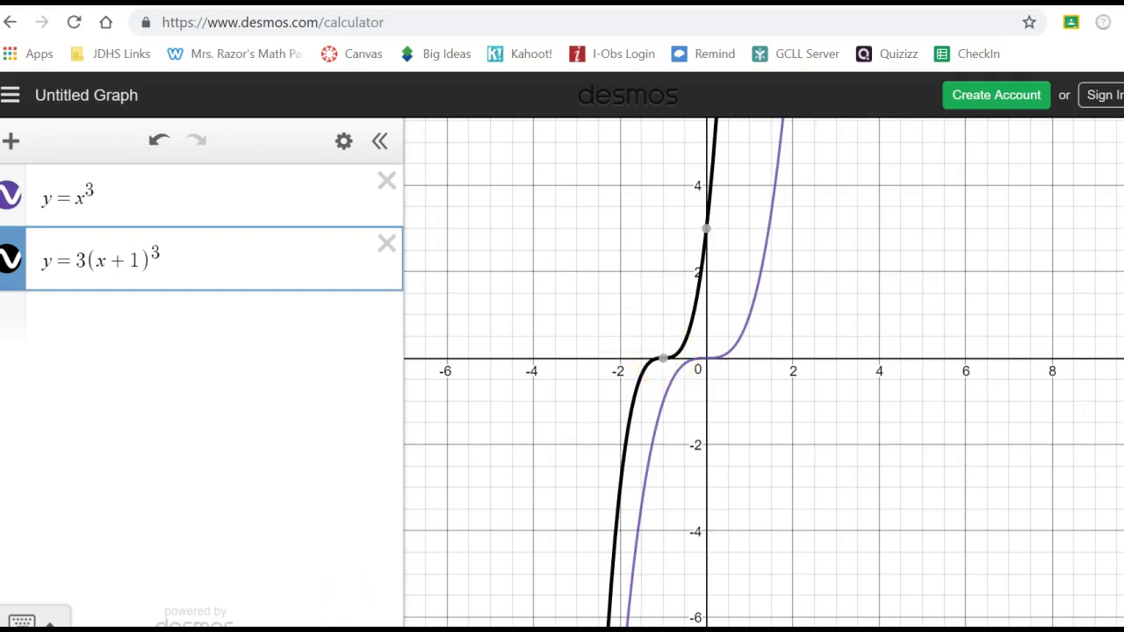
{"action": "left_click", "coordinate": [355, 627]}
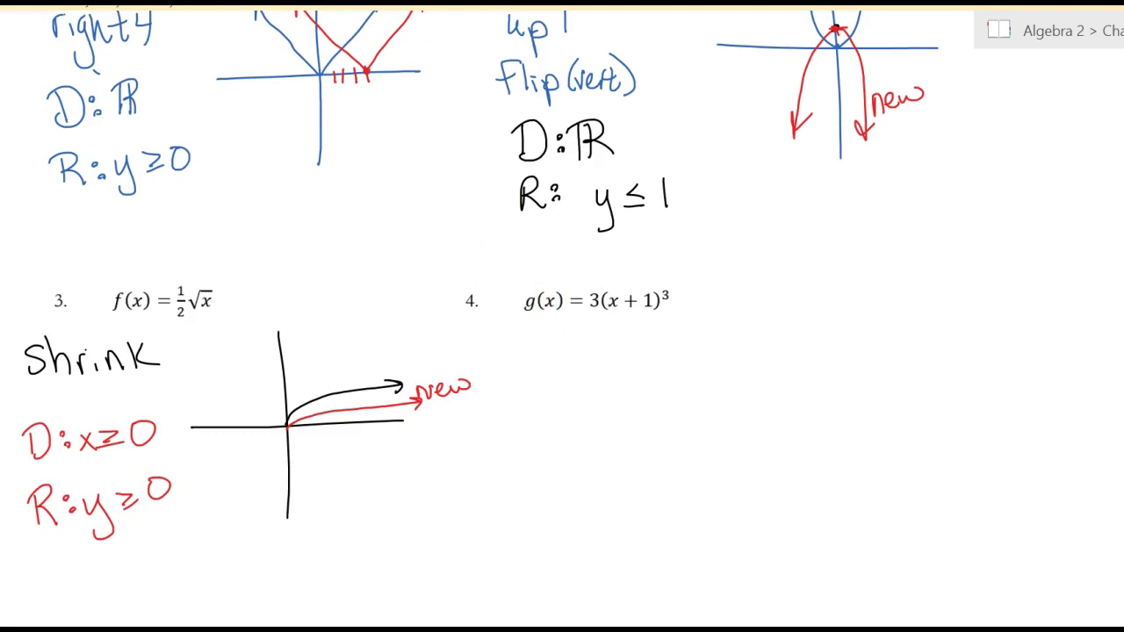
{"action": "left_click", "coordinate": [182, 70]}
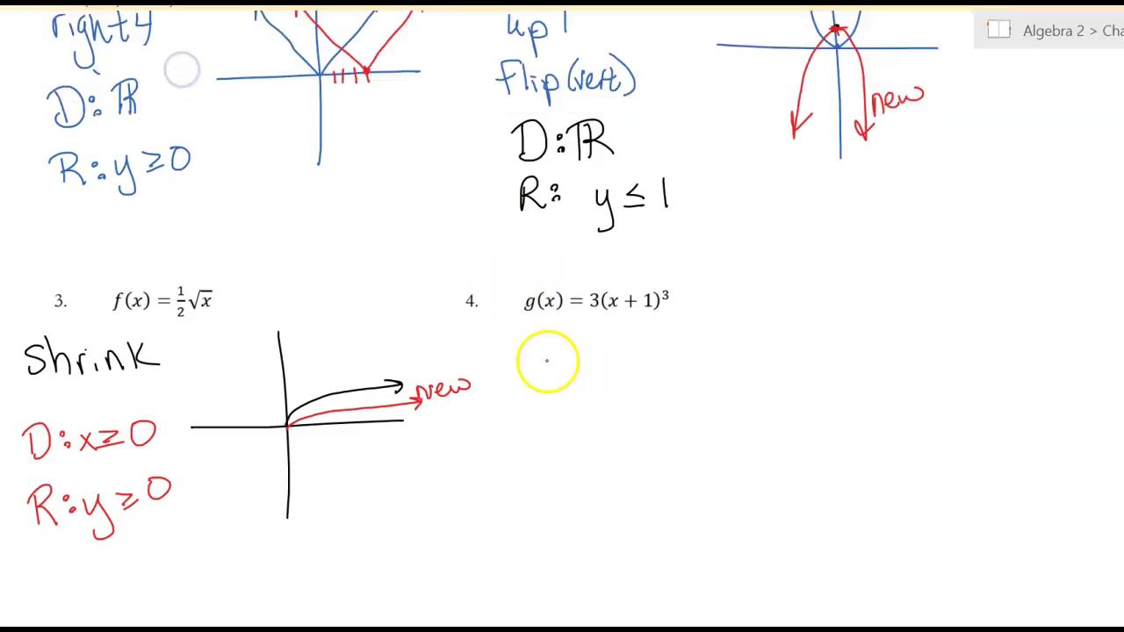
{"action": "mouse_move", "coordinate": [553, 326]}
{"action": "left_mouse_down"}
{"action": "mouse_move", "coordinate": [607, 339]}
{"action": "mouse_move", "coordinate": [625, 324]}
{"action": "left_mouse_up"}
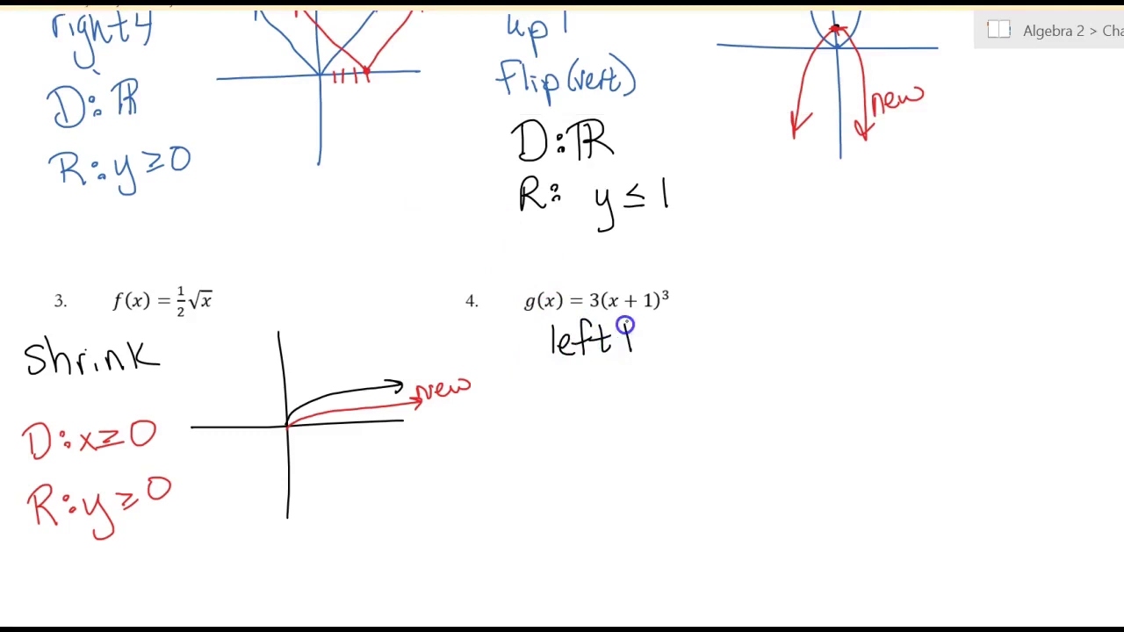
{"action": "left_click_drag", "start_coordinate": [663, 274], "coordinate": [652, 290]}
{"action": "key", "text": "alt+Tab"}
{"action": "mouse_move", "coordinate": [663, 357]}
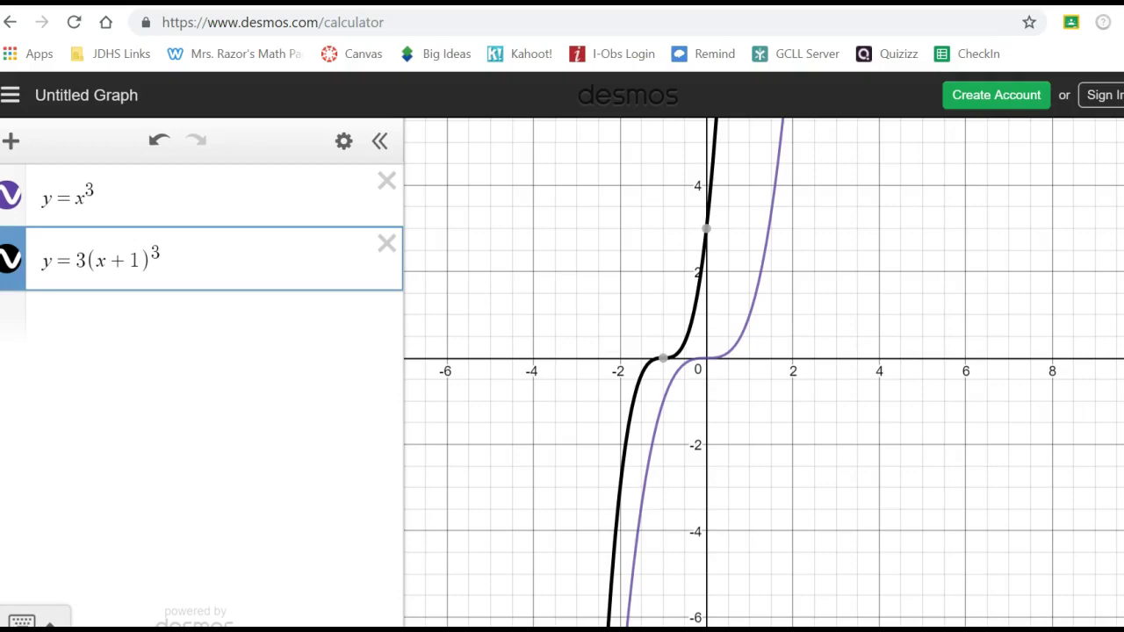
{"action": "key", "text": "alt+Tab"}
{"action": "mouse_move", "coordinate": [570, 374]}
{"action": "left_mouse_down"}
{"action": "mouse_move", "coordinate": [544, 378]}
{"action": "mouse_move", "coordinate": [572, 389]}
{"action": "mouse_move", "coordinate": [627, 381]}
{"action": "mouse_move", "coordinate": [647, 360]}
{"action": "mouse_move", "coordinate": [671, 391]}
{"action": "left_mouse_up"}
Step: Sketch axes beside problem 4 and draw the parent cubic curve through the origin in black with arrowheads
{"action": "left_click_drag", "start_coordinate": [836, 314], "coordinate": [849, 518]}
{"action": "left_click_drag", "start_coordinate": [720, 428], "coordinate": [914, 407]}
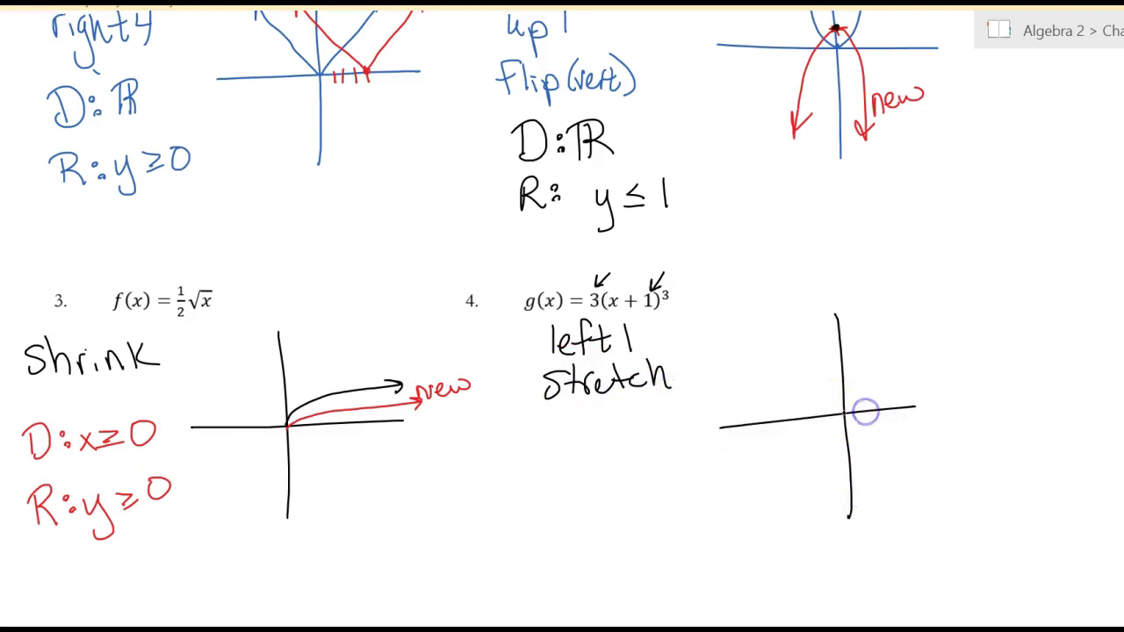
{"action": "mouse_move", "coordinate": [844, 412]}
{"action": "left_mouse_down"}
{"action": "mouse_move", "coordinate": [876, 323]}
{"action": "mouse_move", "coordinate": [885, 335]}
{"action": "left_mouse_up"}
{"action": "mouse_move", "coordinate": [845, 411]}
{"action": "left_mouse_down"}
{"action": "mouse_move", "coordinate": [810, 527]}
{"action": "mouse_move", "coordinate": [823, 516]}
{"action": "left_mouse_up"}
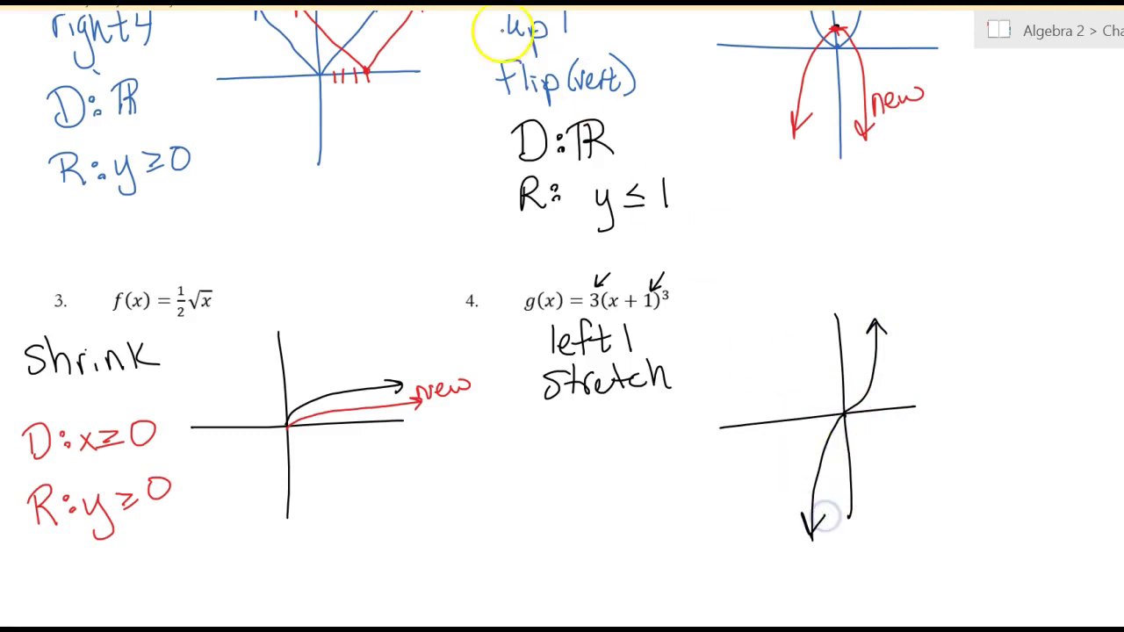
Step: Draw the steeper cubic shifted left 1 in red on problem 4's axes, with arrowheads on both ends
{"action": "left_click", "coordinate": [465, 7]}
{"action": "left_click", "coordinate": [233, 85]}
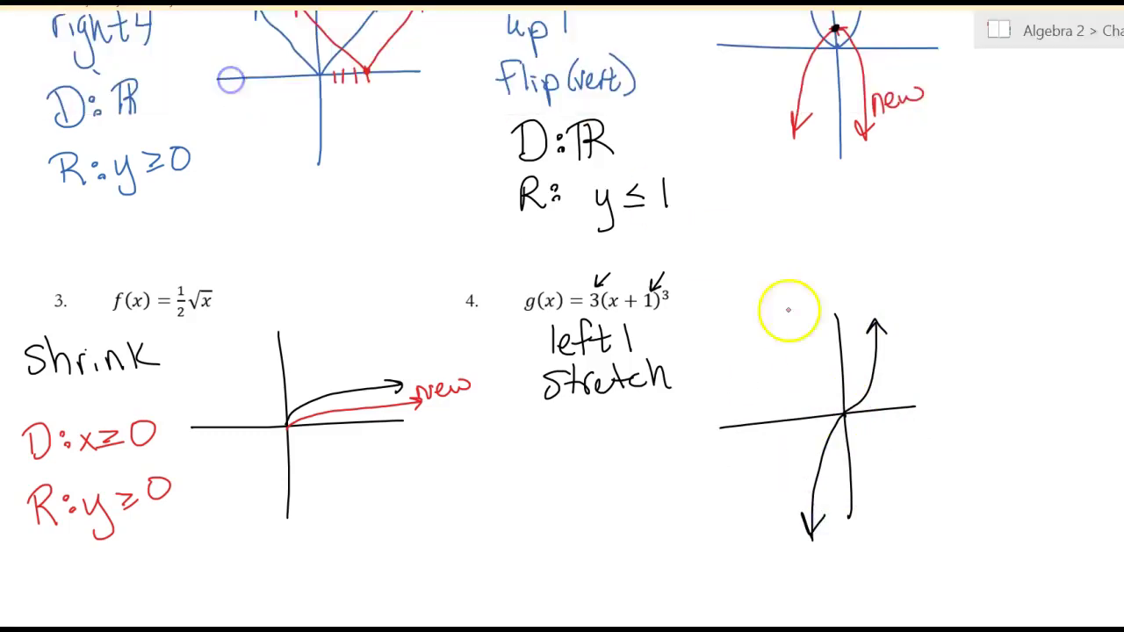
{"action": "left_click_drag", "start_coordinate": [820, 419], "coordinate": [830, 331]}
{"action": "mouse_move", "coordinate": [822, 418]}
{"action": "left_mouse_down"}
{"action": "mouse_move", "coordinate": [802, 451]}
{"action": "mouse_move", "coordinate": [807, 518]}
{"action": "left_mouse_up"}
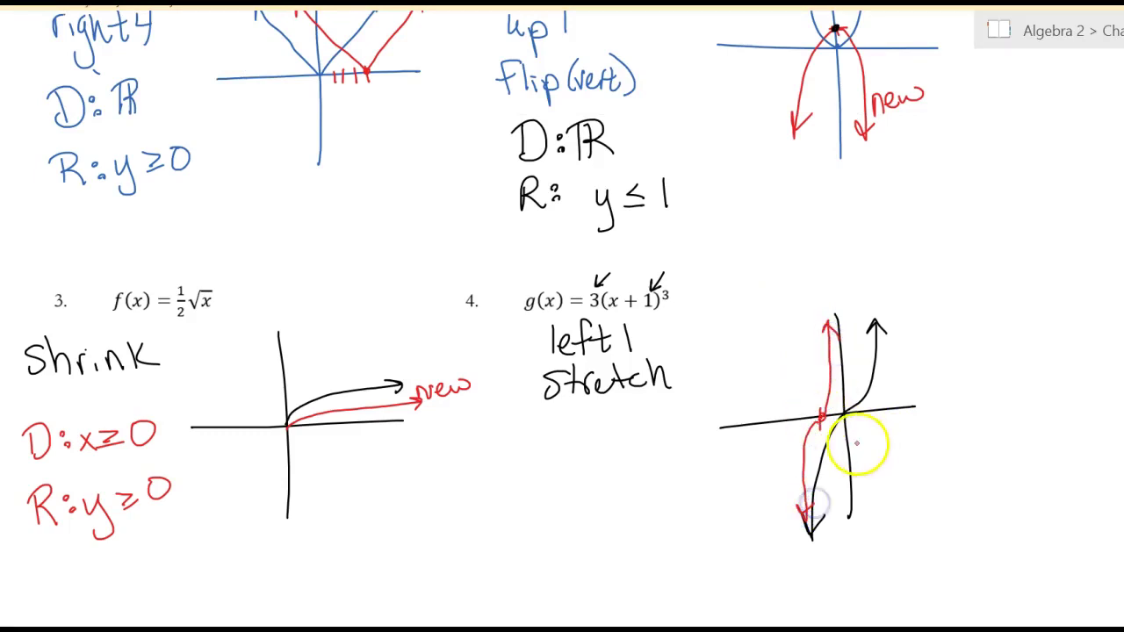
Step: Write "D: ℝ" and "R: ℝ" in red under problem 4's transformation description
{"action": "left_click_drag", "start_coordinate": [560, 444], "coordinate": [562, 459]}
{"action": "left_click", "coordinate": [590, 444]}
{"action": "left_click", "coordinate": [592, 457]}
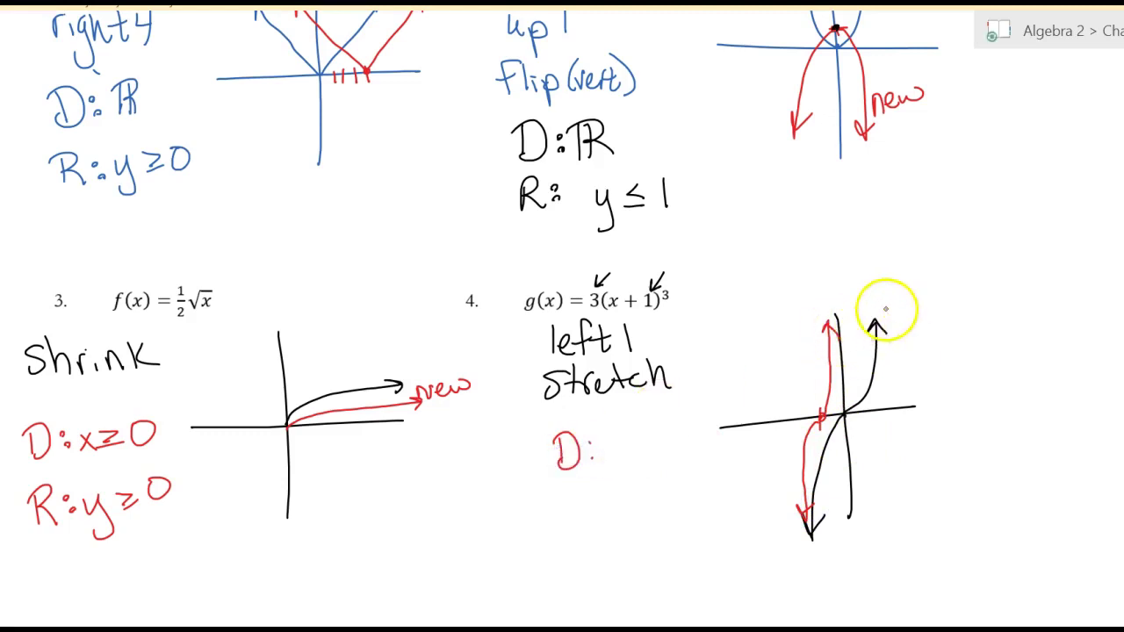
{"action": "mouse_move", "coordinate": [608, 444]}
{"action": "left_mouse_down"}
{"action": "mouse_move", "coordinate": [609, 473]}
{"action": "mouse_move", "coordinate": [615, 439]}
{"action": "mouse_move", "coordinate": [641, 459]}
{"action": "left_mouse_up"}
{"action": "mouse_move", "coordinate": [559, 506]}
{"action": "left_mouse_down"}
{"action": "mouse_move", "coordinate": [564, 532]}
{"action": "mouse_move", "coordinate": [613, 531]}
{"action": "mouse_move", "coordinate": [620, 514]}
{"action": "mouse_move", "coordinate": [647, 524]}
{"action": "left_mouse_up"}
{"action": "left_click", "coordinate": [597, 514]}
{"action": "left_click", "coordinate": [598, 527]}
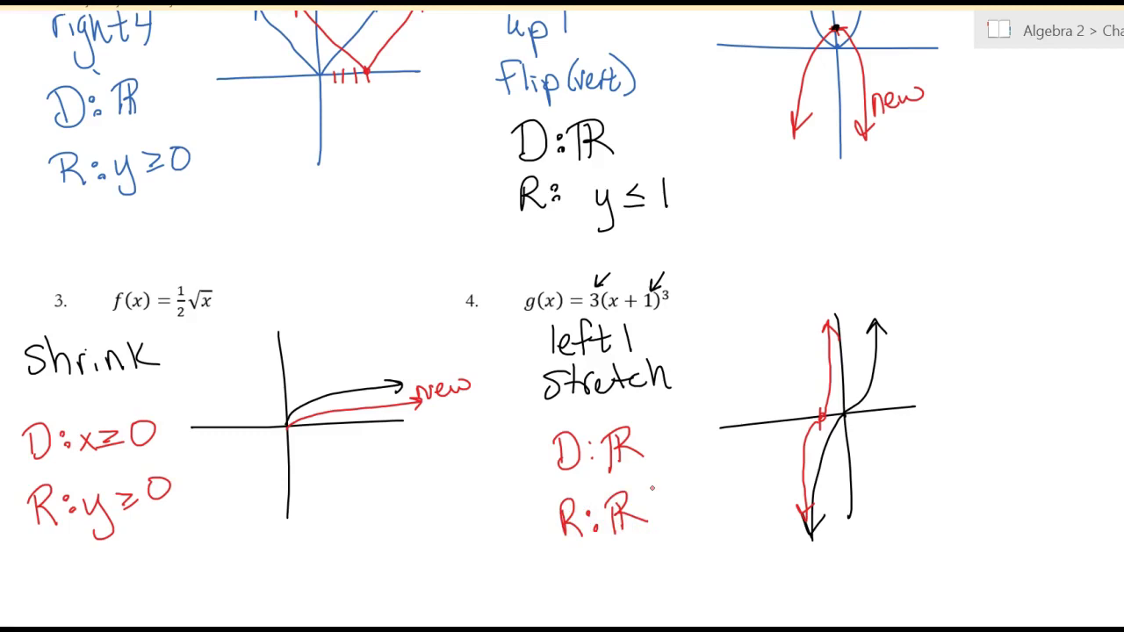
Step: Review the parent function tables at the beginning of the notes, including their graphs, domains and ranges
{"action": "scroll", "coordinate": [653, 487], "scroll_direction": "up", "scroll_amount": 15}
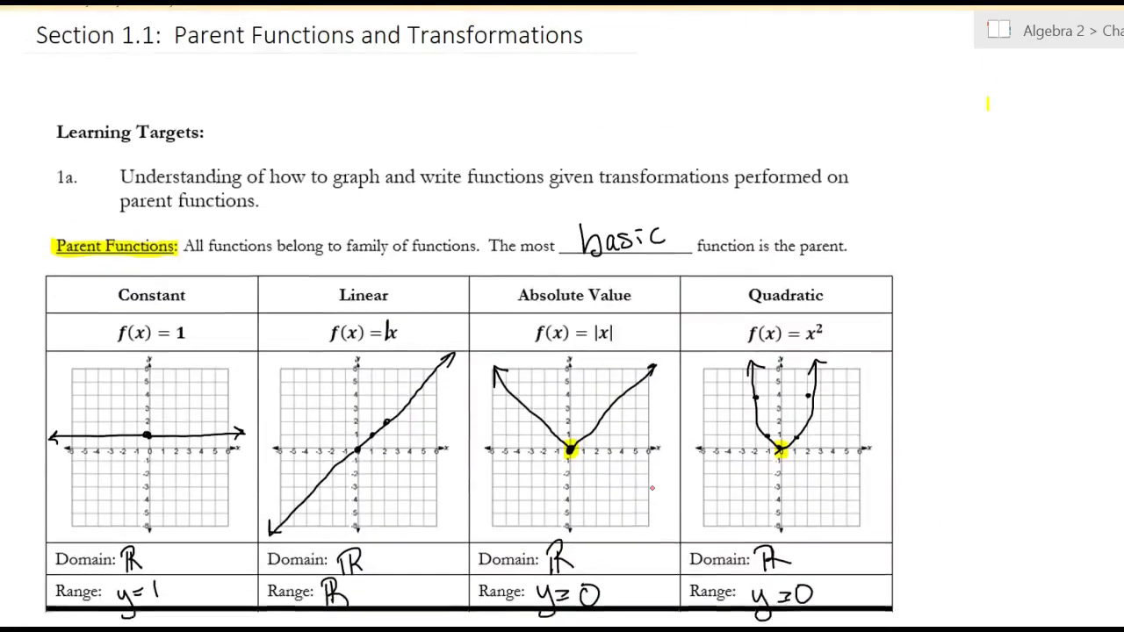
{"action": "scroll", "coordinate": [642, 523], "scroll_direction": "down", "scroll_amount": 8}
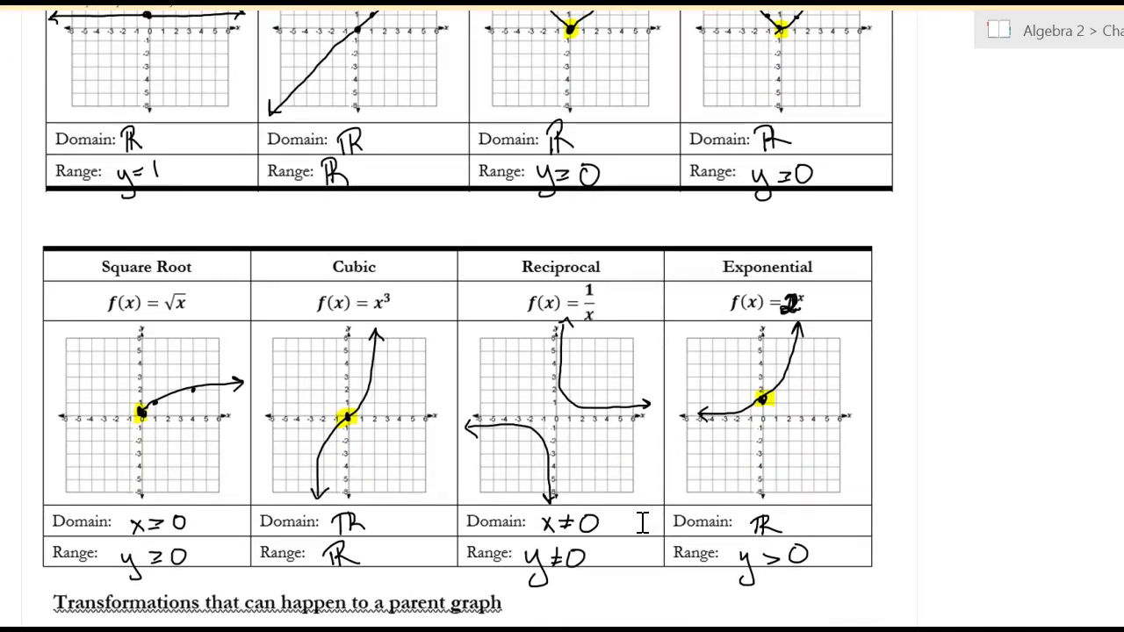
{"action": "left_click", "coordinate": [12, 618]}
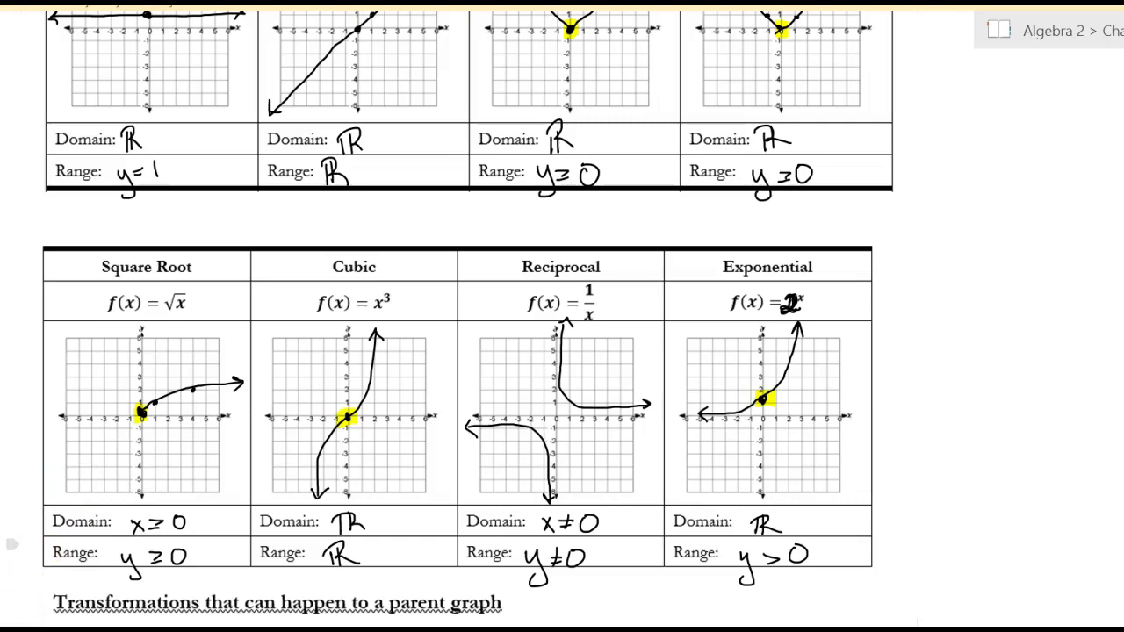